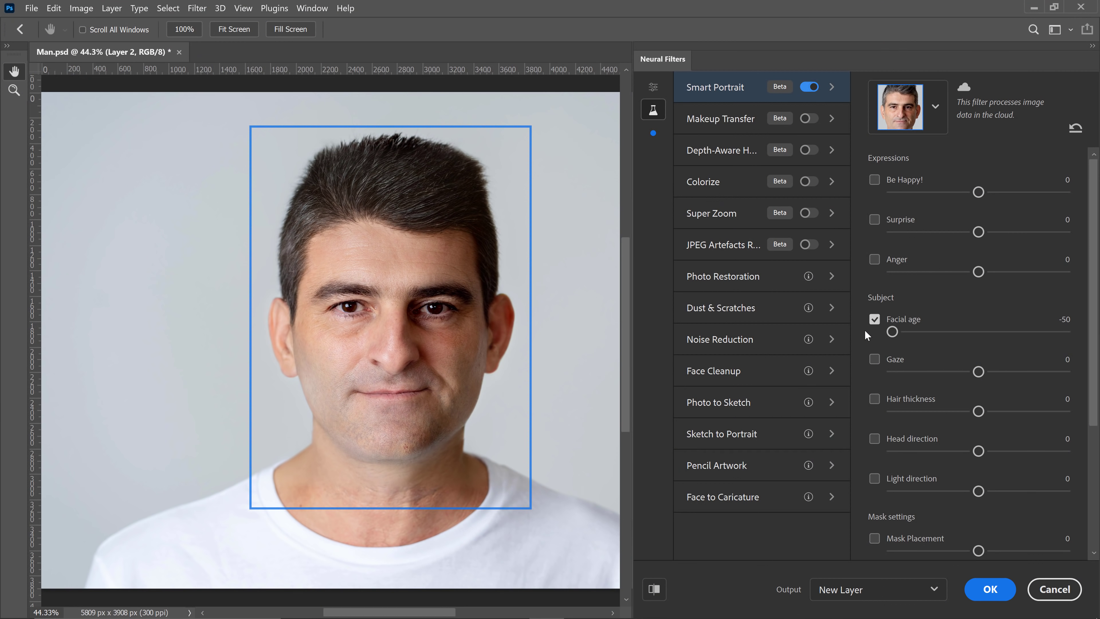
# Preview face-shape and age adjustments, then duplicate the Background layer into Layer 1 with Ctrl+J.
pyautogui.moveTo(893, 332); pyautogui.dragTo(1065, 331)
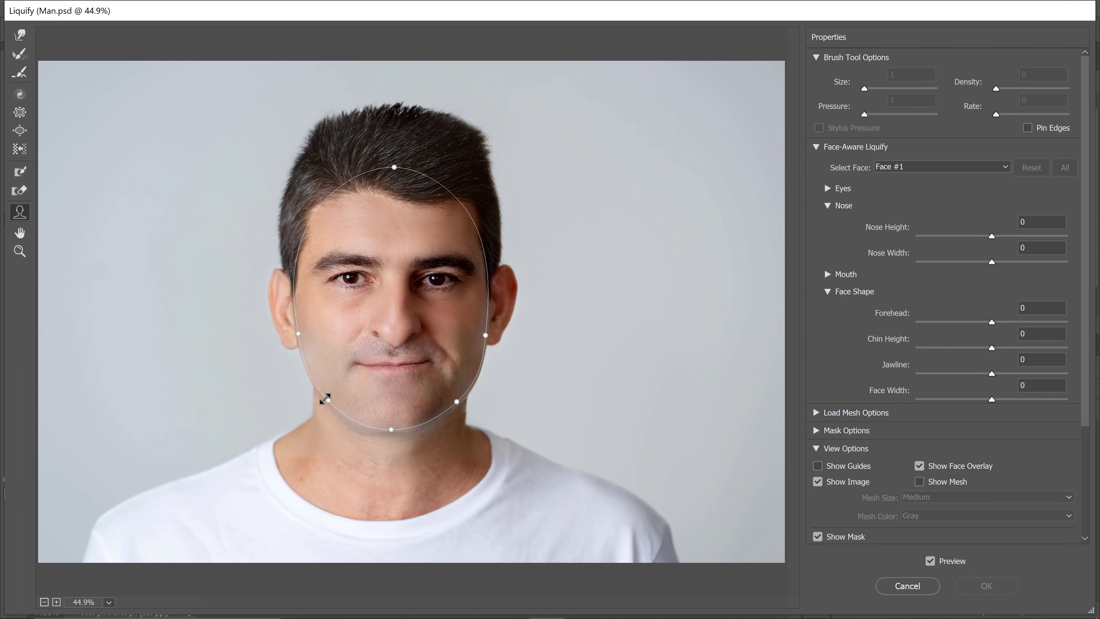
pyautogui.moveTo(327, 393); pyautogui.dragTo(343, 393)
pyautogui.moveTo(299, 333); pyautogui.dragTo(316, 334)
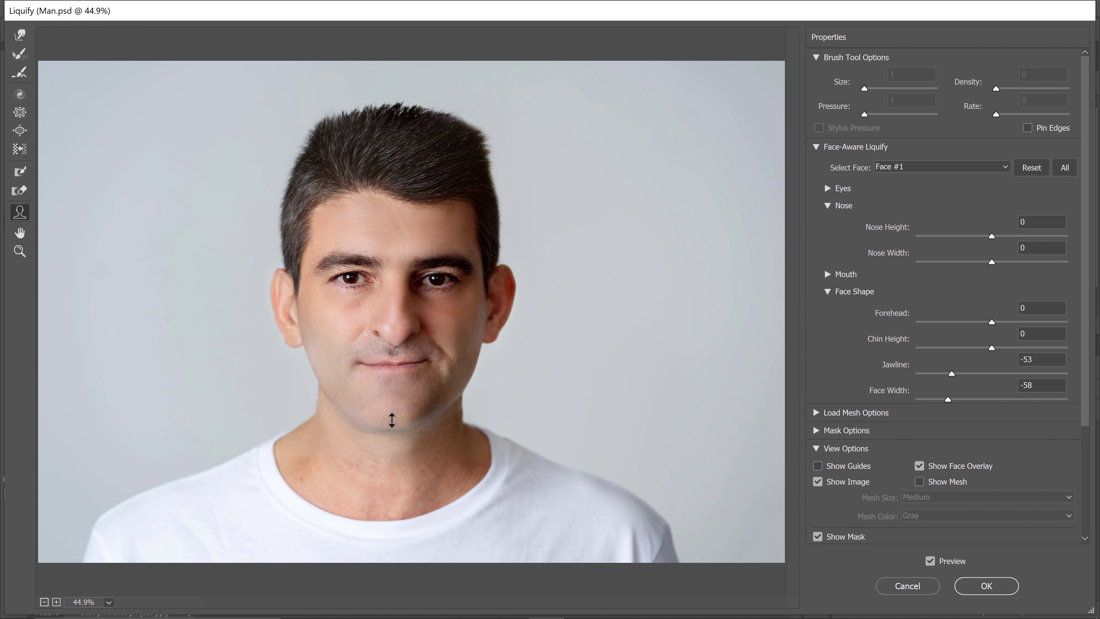
pyautogui.moveTo(392, 419); pyautogui.dragTo(392, 438)
pyautogui.moveTo(389, 204); pyautogui.dragTo(389, 217)
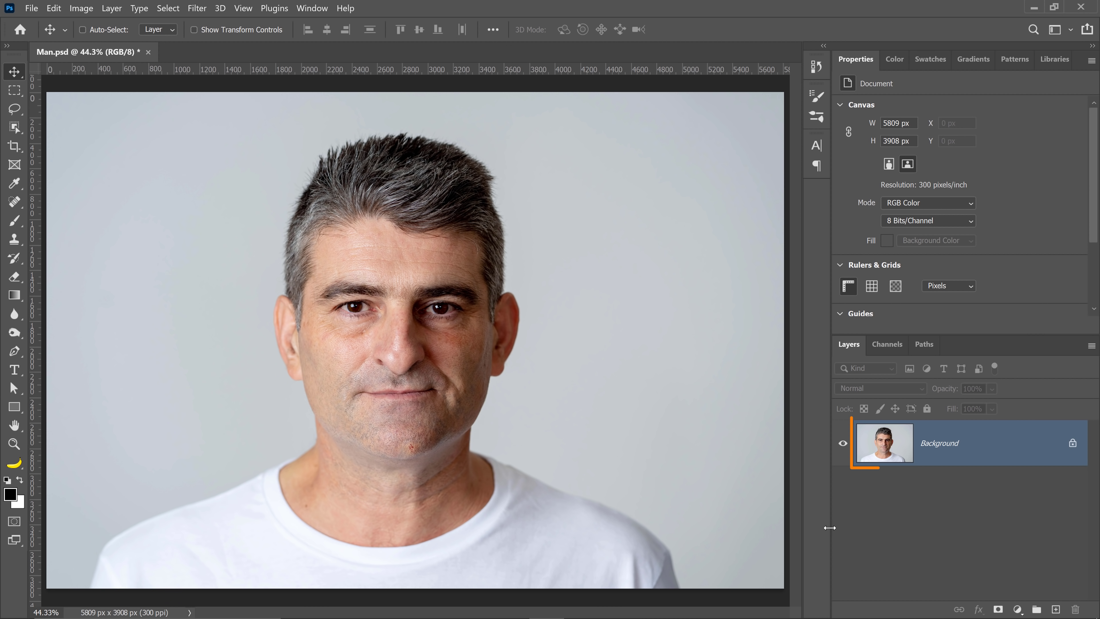
pyautogui.press('ctrl')
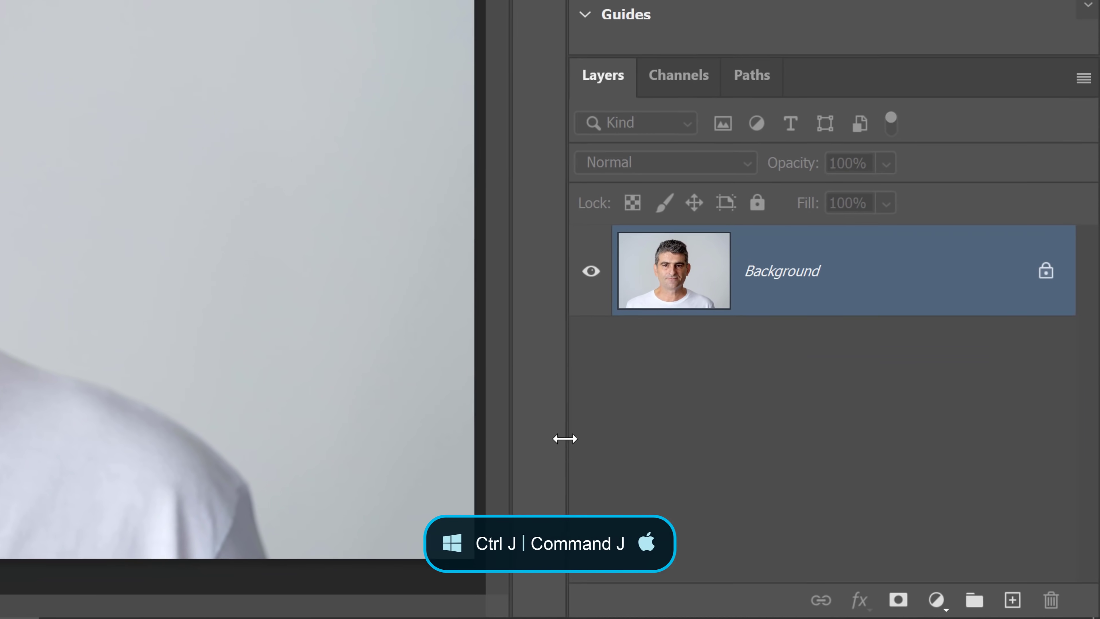
pyautogui.hotkey('ctrl', 'j')
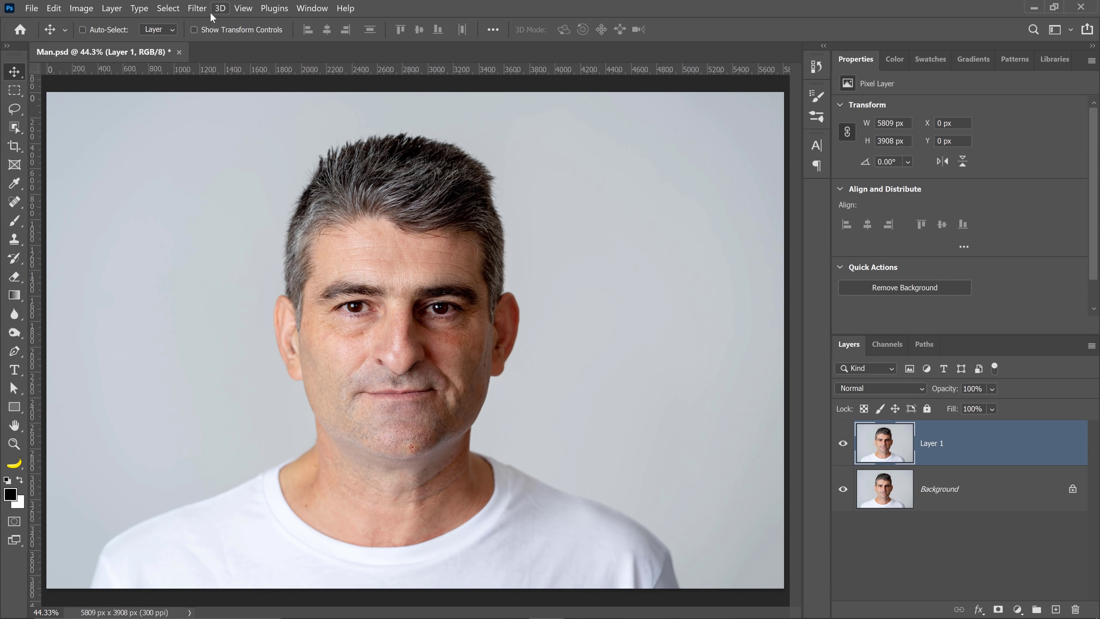
# Open Neural Filters and turn on the beta Smart Portrait filter.
pyautogui.click(198, 8)
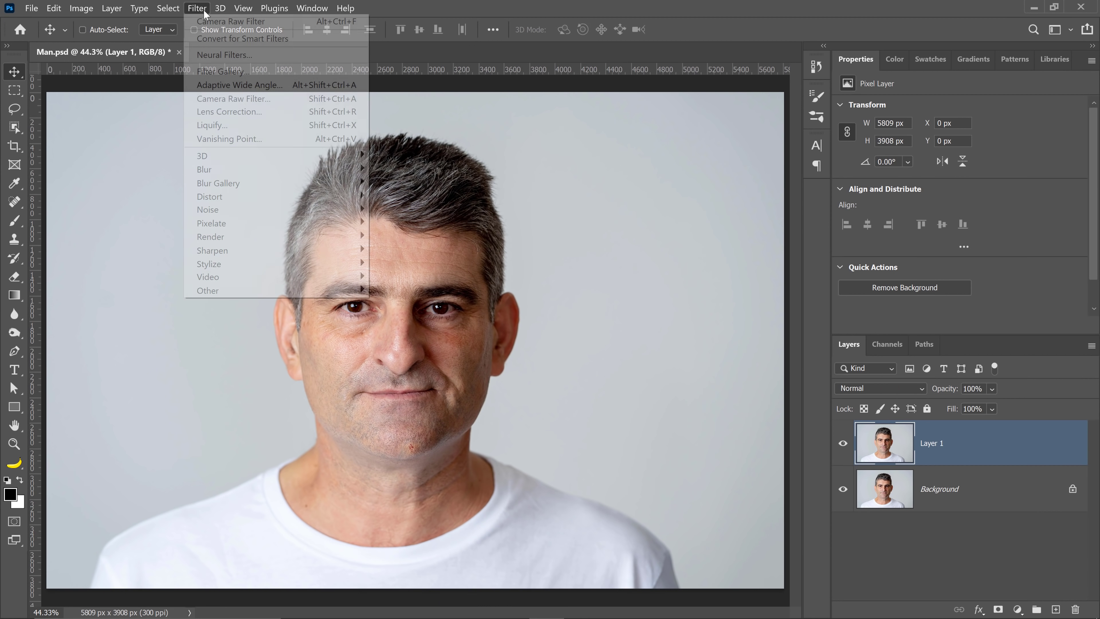
pyautogui.click(277, 61)
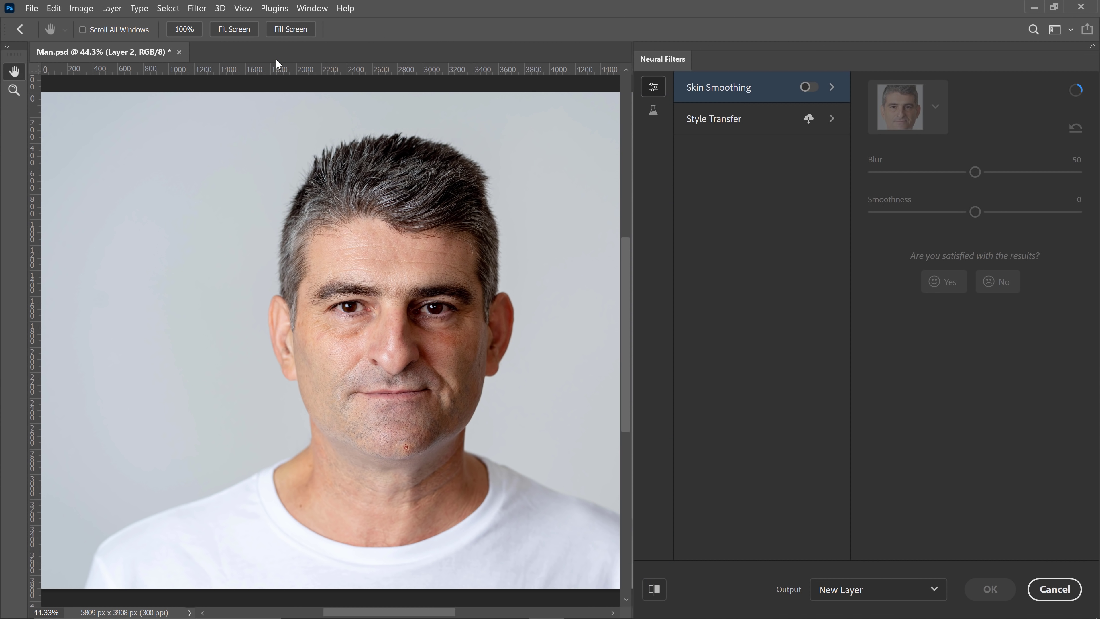
pyautogui.click(654, 112)
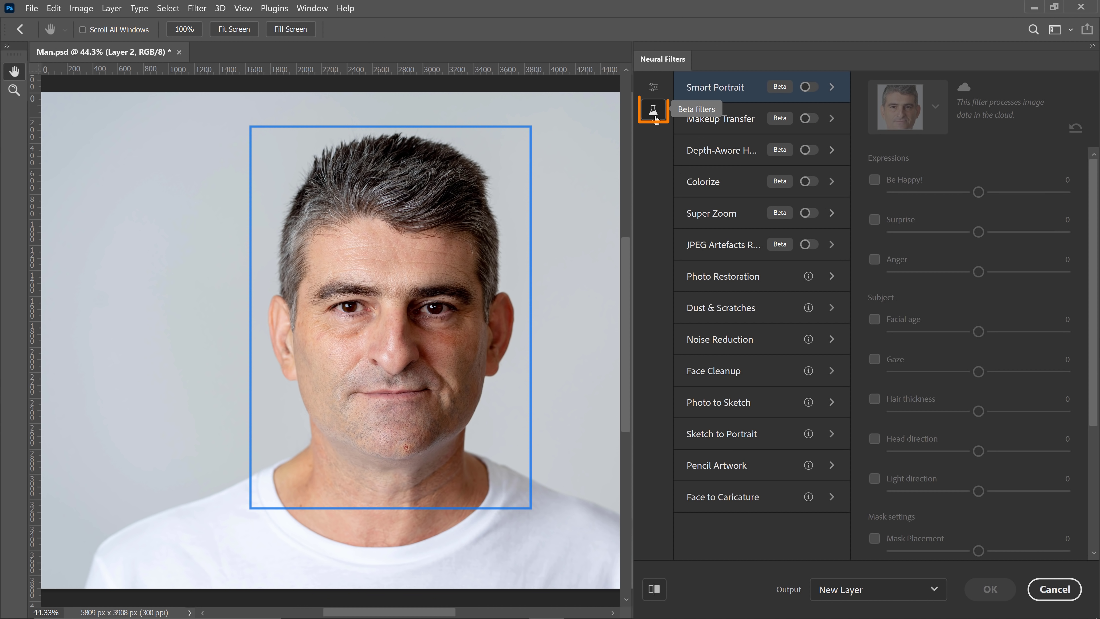
pyautogui.click(808, 87)
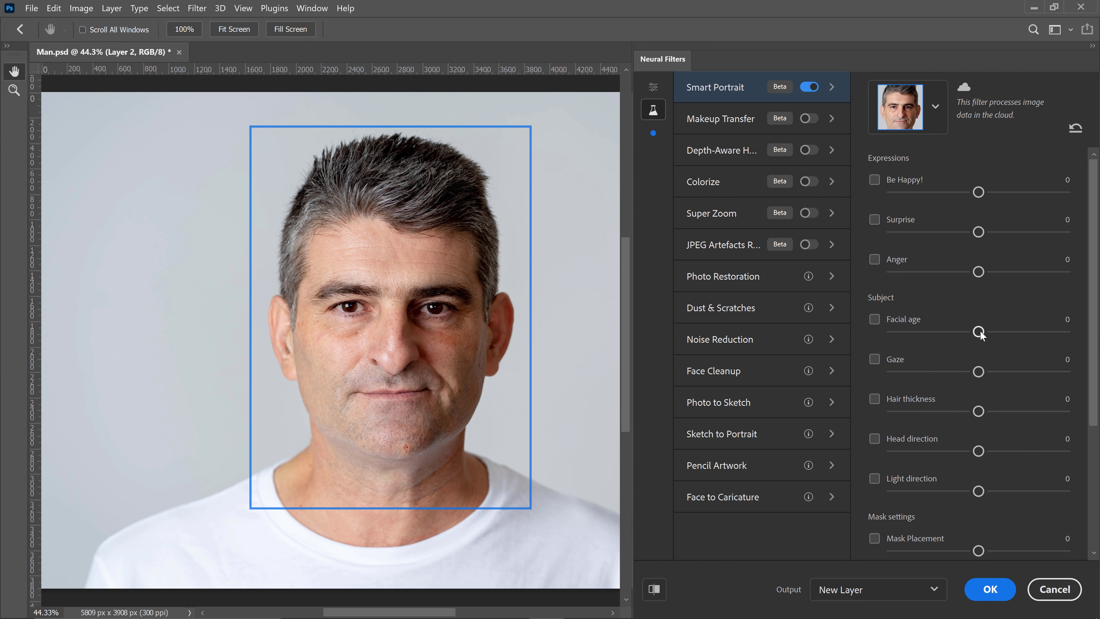
# Set Facial age to -50 after briefly previewing an older age.
pyautogui.moveTo(979, 332); pyautogui.dragTo(871, 335)
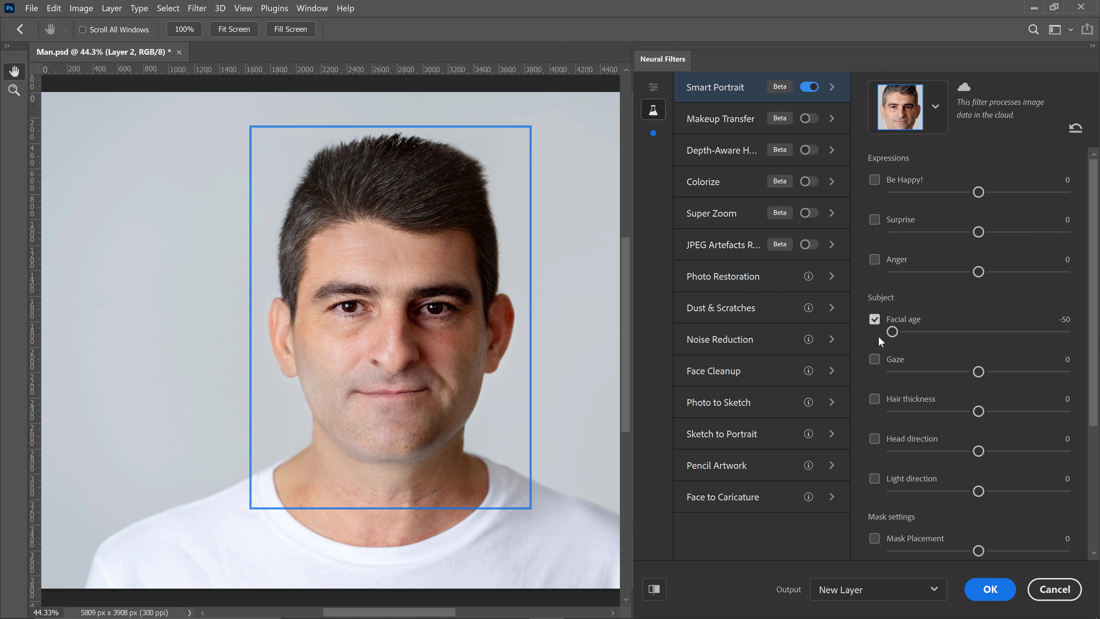
pyautogui.moveTo(892, 332); pyautogui.dragTo(1085, 330)
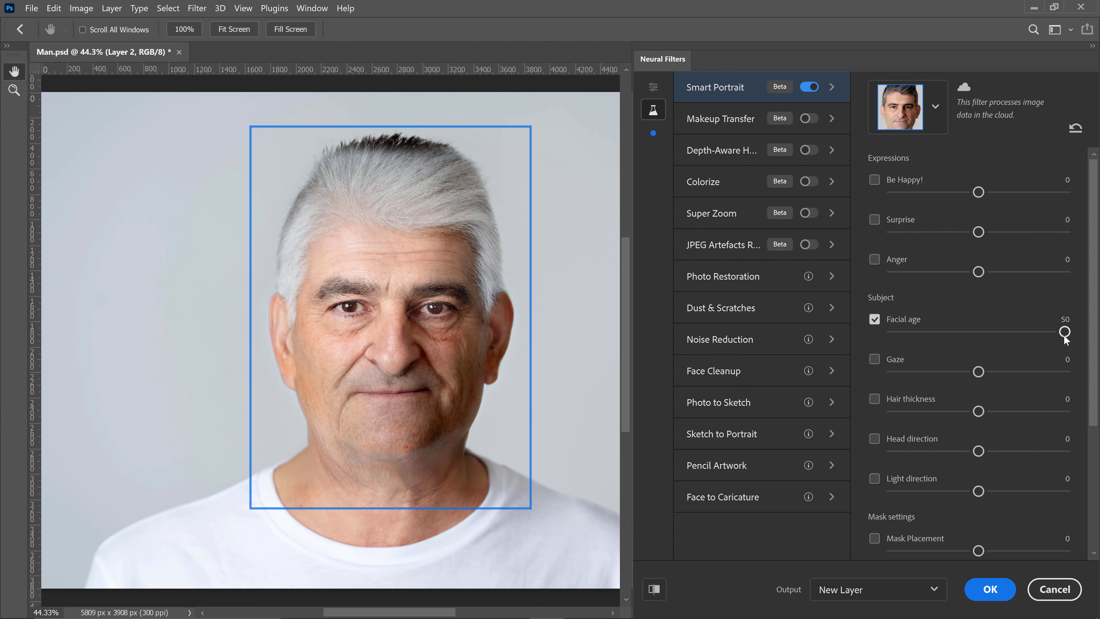
pyautogui.moveTo(1064, 335); pyautogui.dragTo(893, 333)
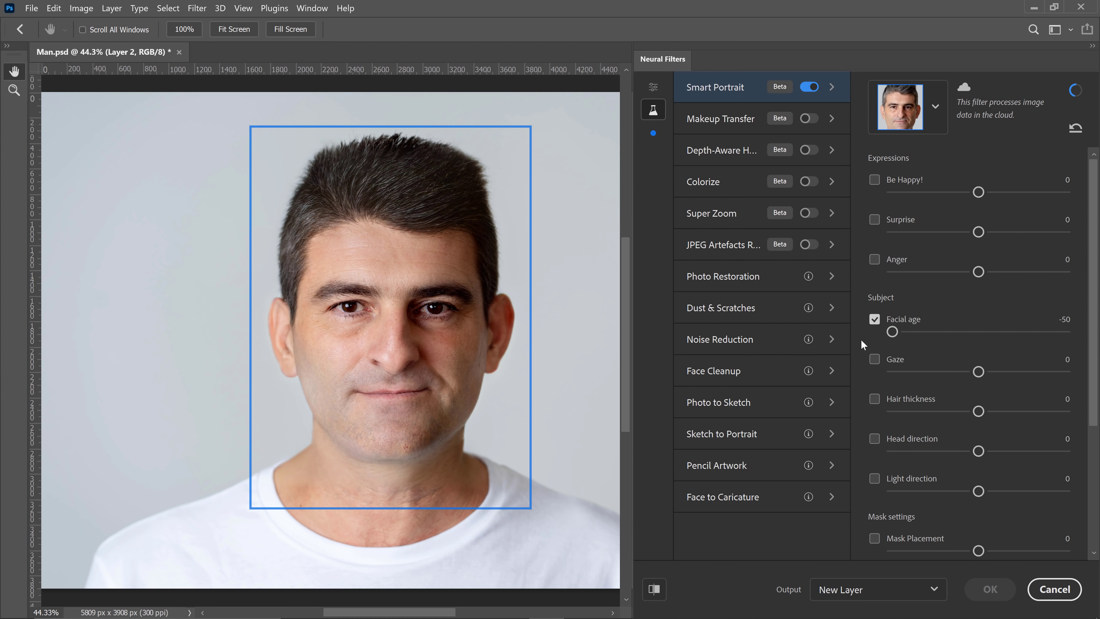
# Compare the result with Retain unique details off, then turn it back on.
pyautogui.moveTo(1091, 299); pyautogui.dragTo(1098, 456)
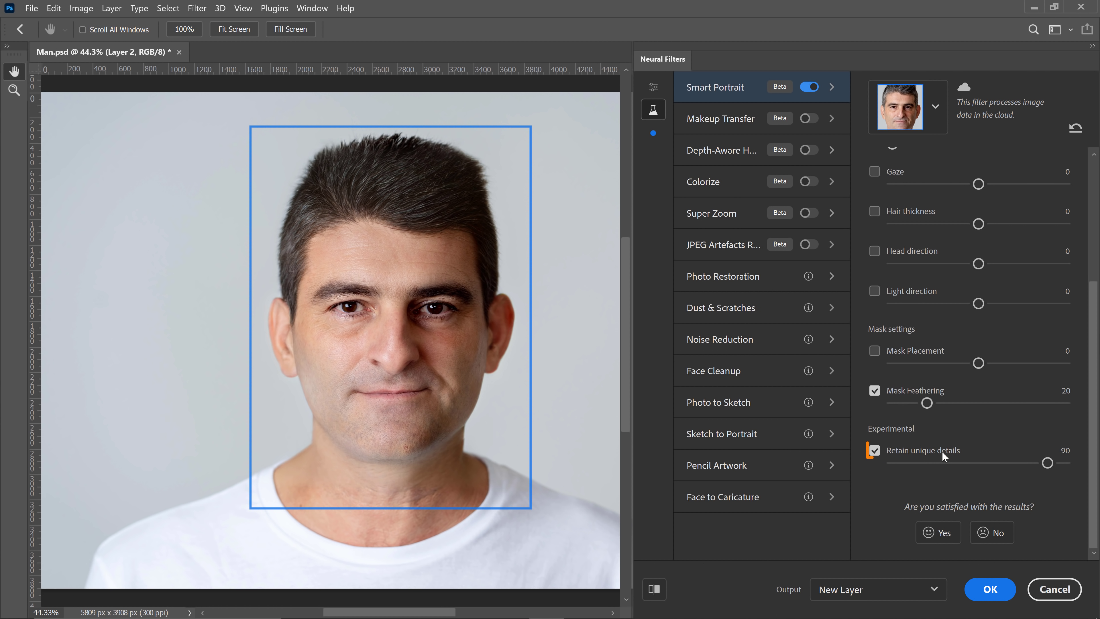
pyautogui.click(874, 450)
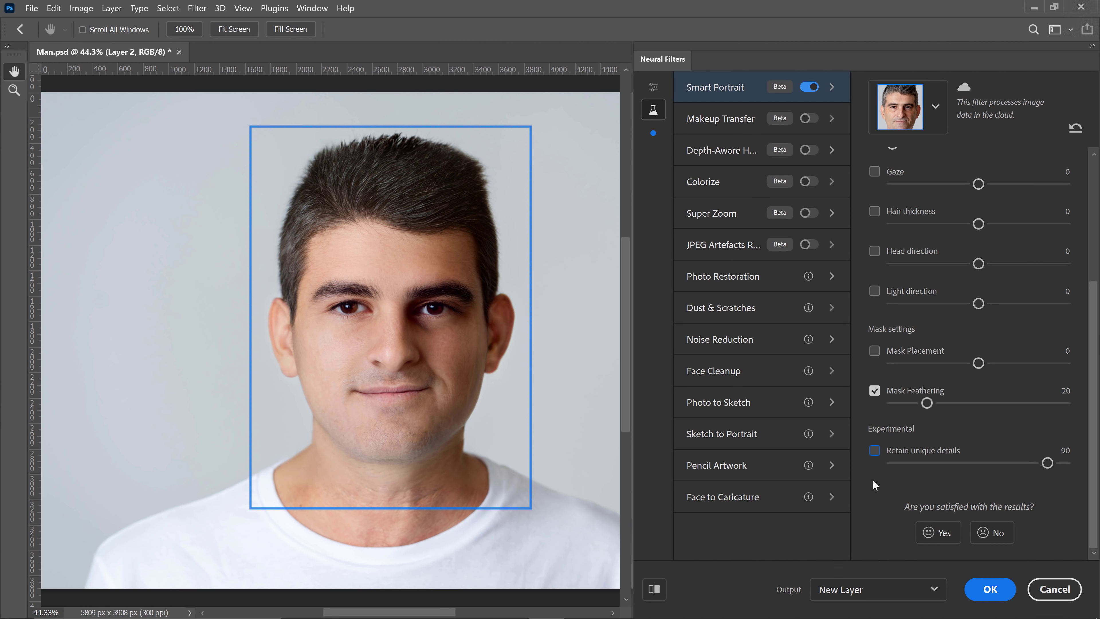
pyautogui.click(875, 451)
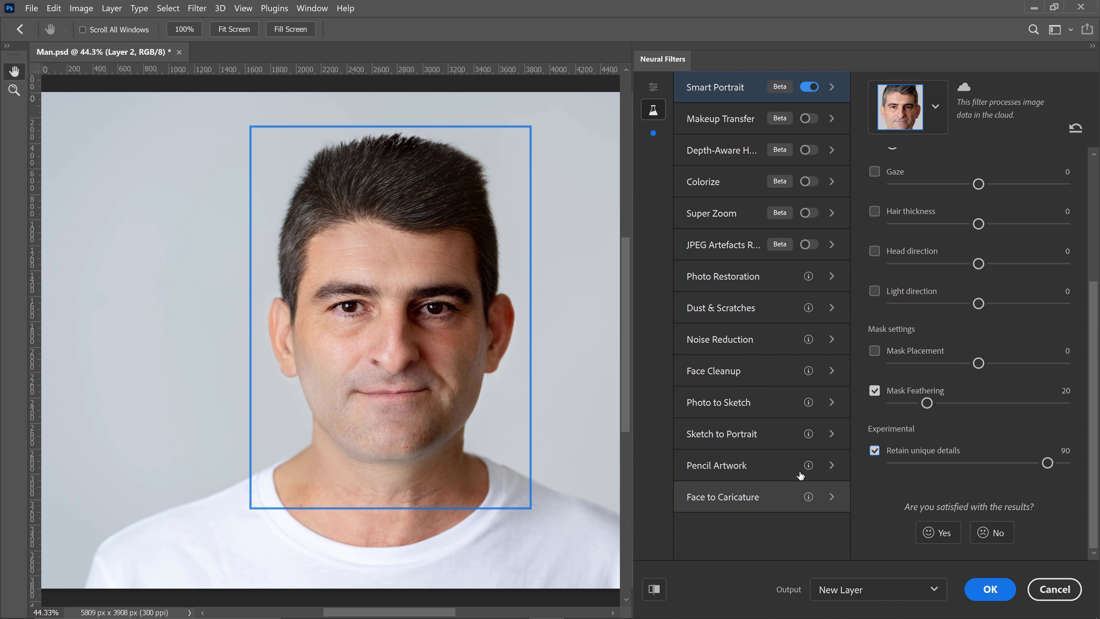
# Output the Smart Portrait result to a duplicate layer and apply it.
pyautogui.click(648, 88)
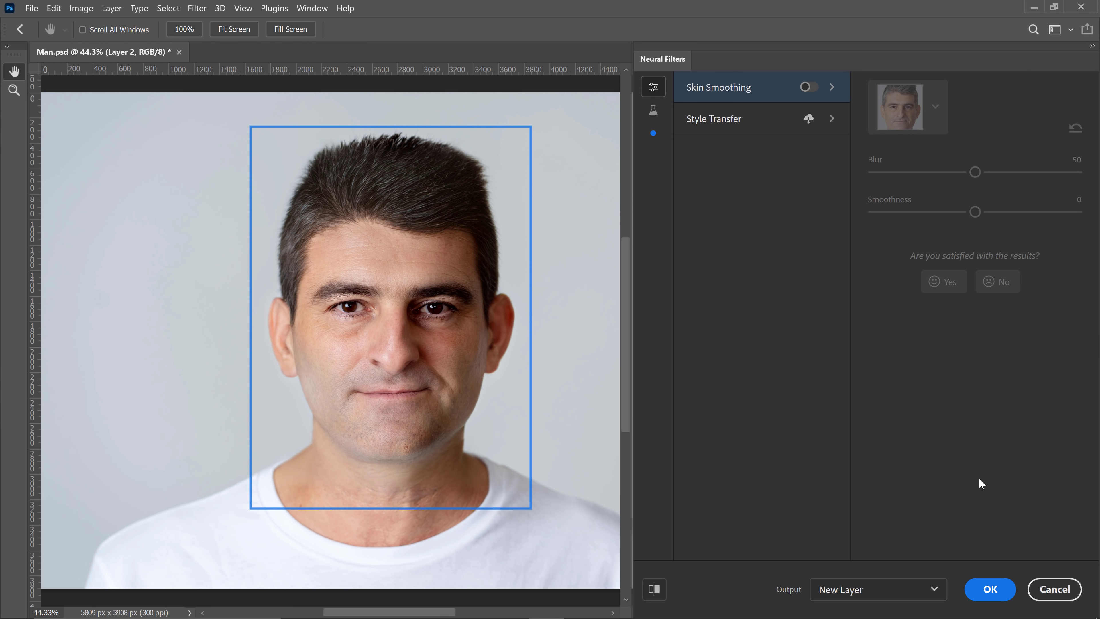
pyautogui.click(858, 591)
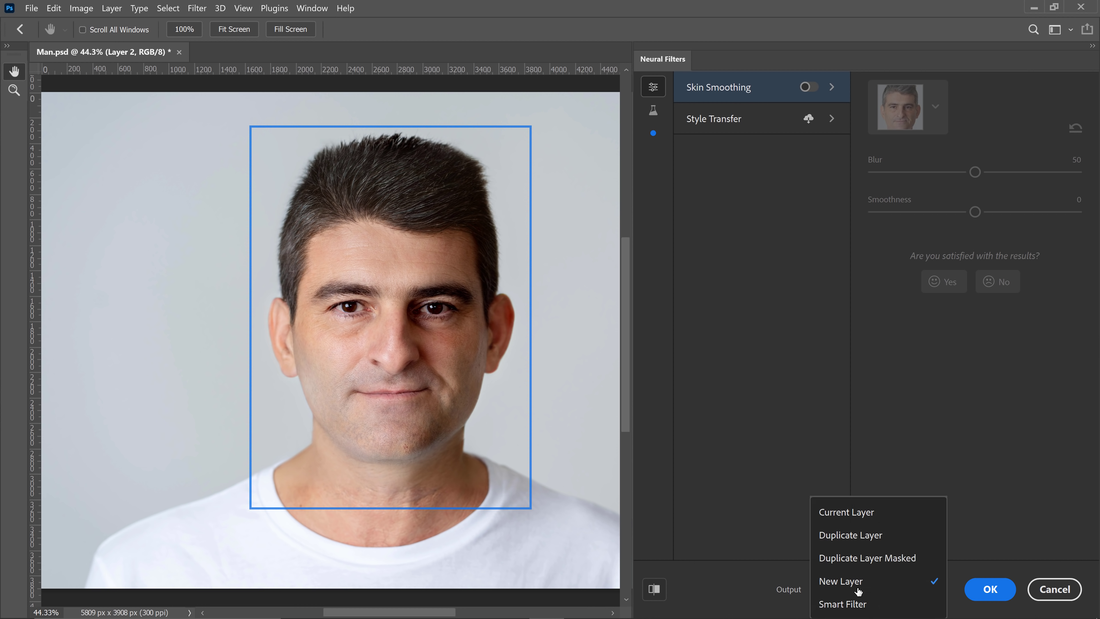
pyautogui.click(870, 540)
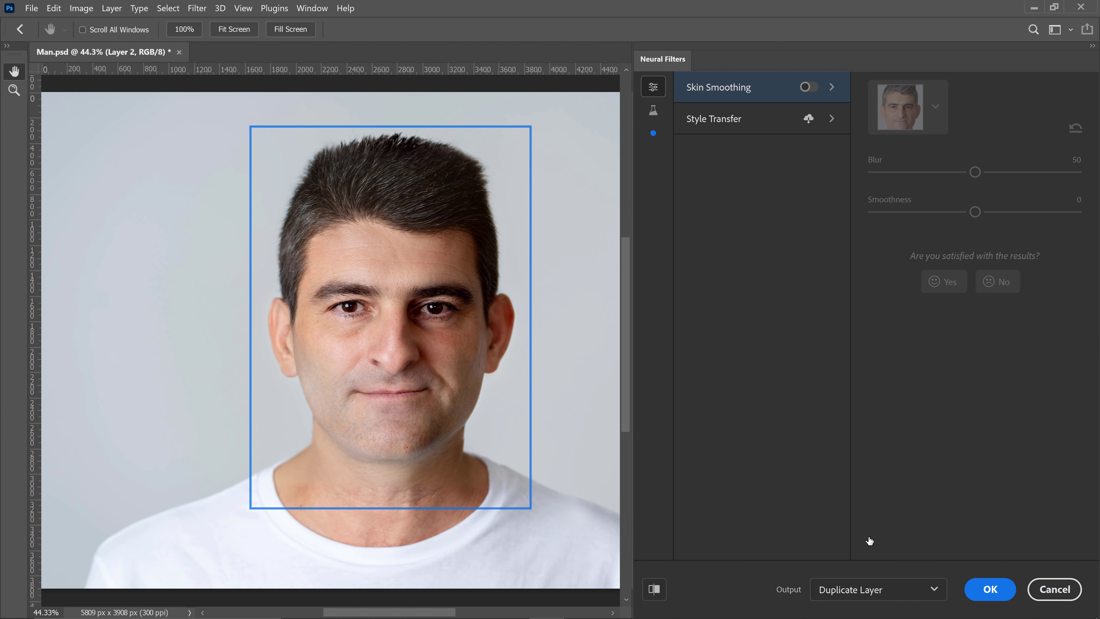
pyautogui.click(988, 590)
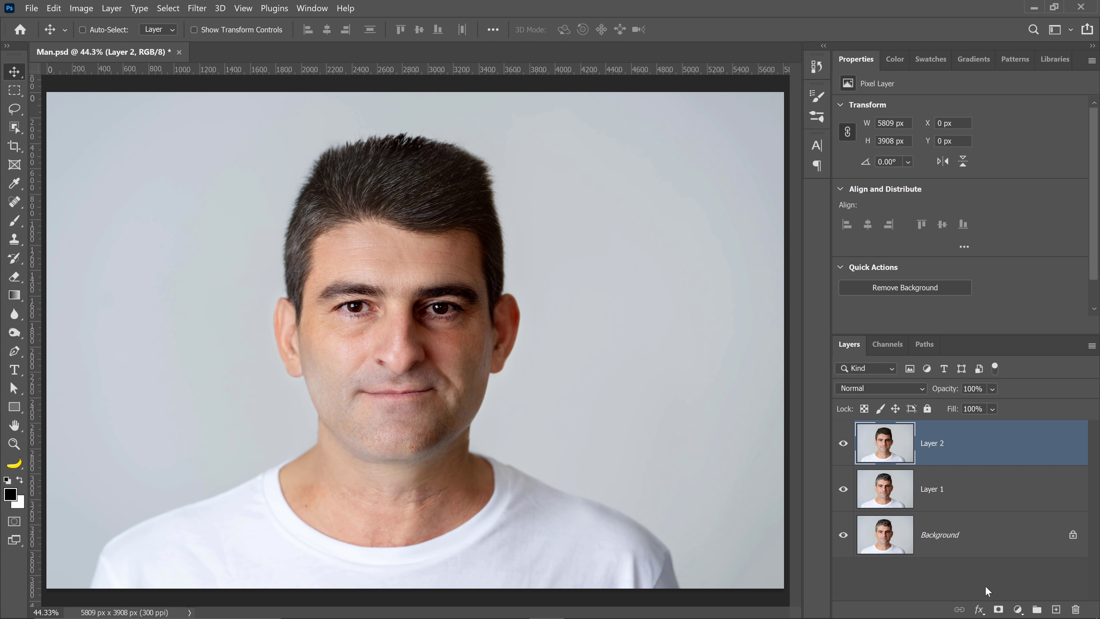
# Zoom to 200% on the nose and toggle Layer 2 on and off to compare skin.
pyautogui.press('z')
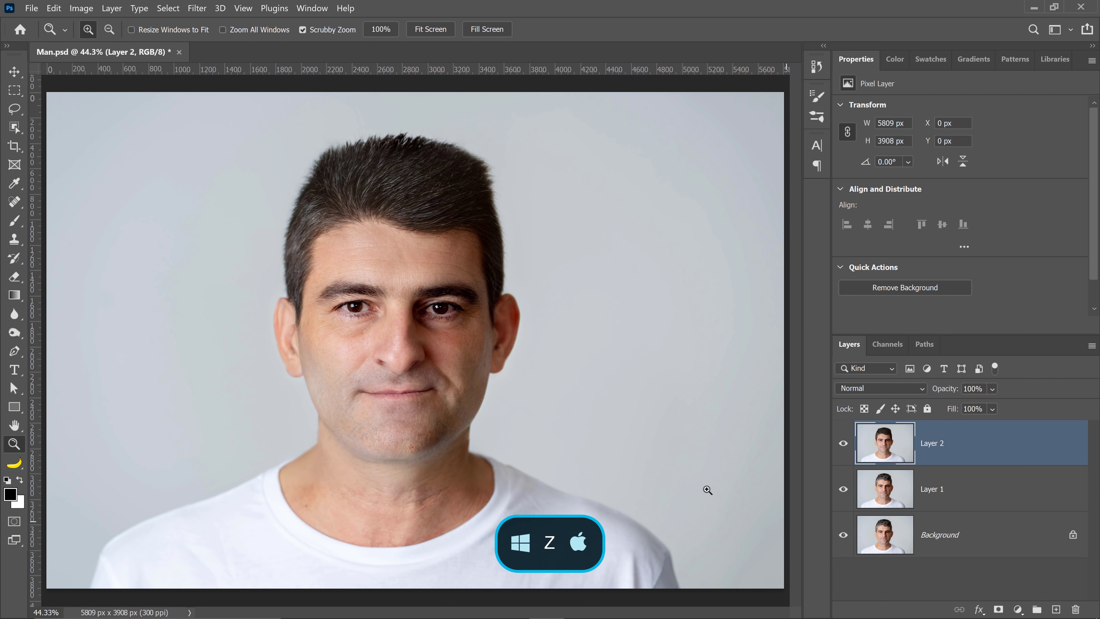
pyautogui.moveTo(399, 372); pyautogui.dragTo(399, 381)
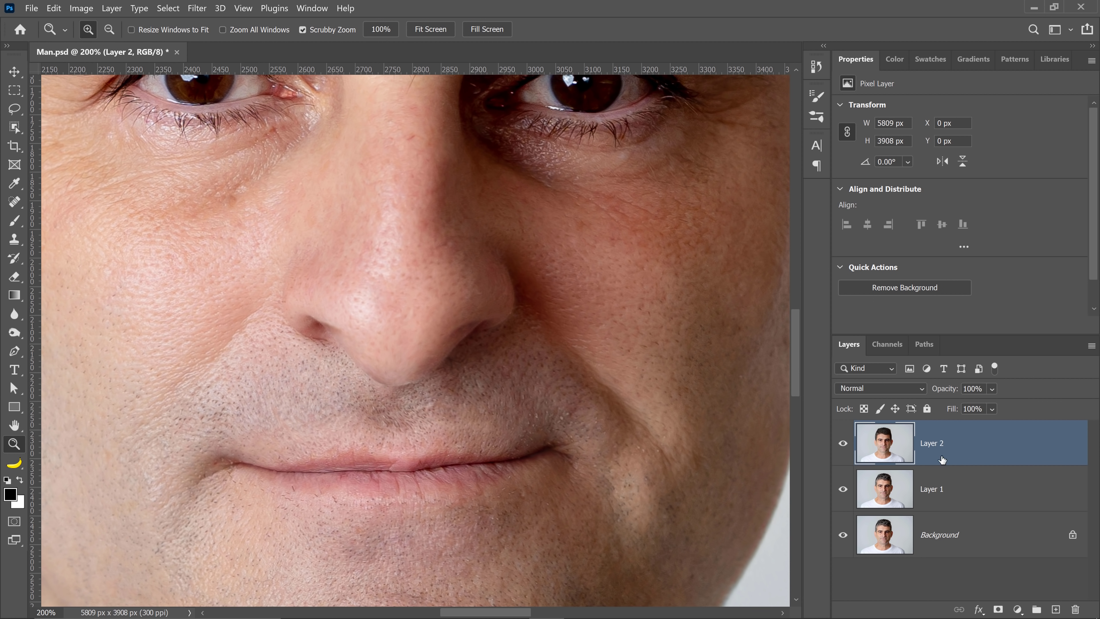
pyautogui.click(842, 446)
pyautogui.click(844, 446)
pyautogui.click(843, 447)
# Add a white mask to Layer 2 and paint black beside the nostril to restore stubble.
pyautogui.click(998, 609)
pyautogui.click(15, 221)
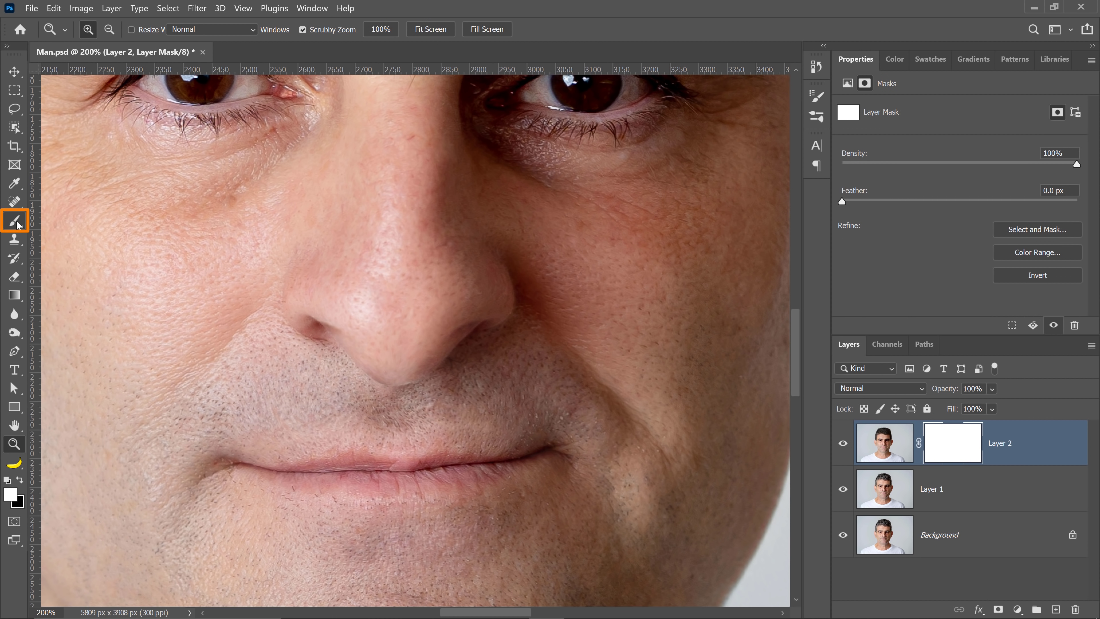
pyautogui.click(21, 482)
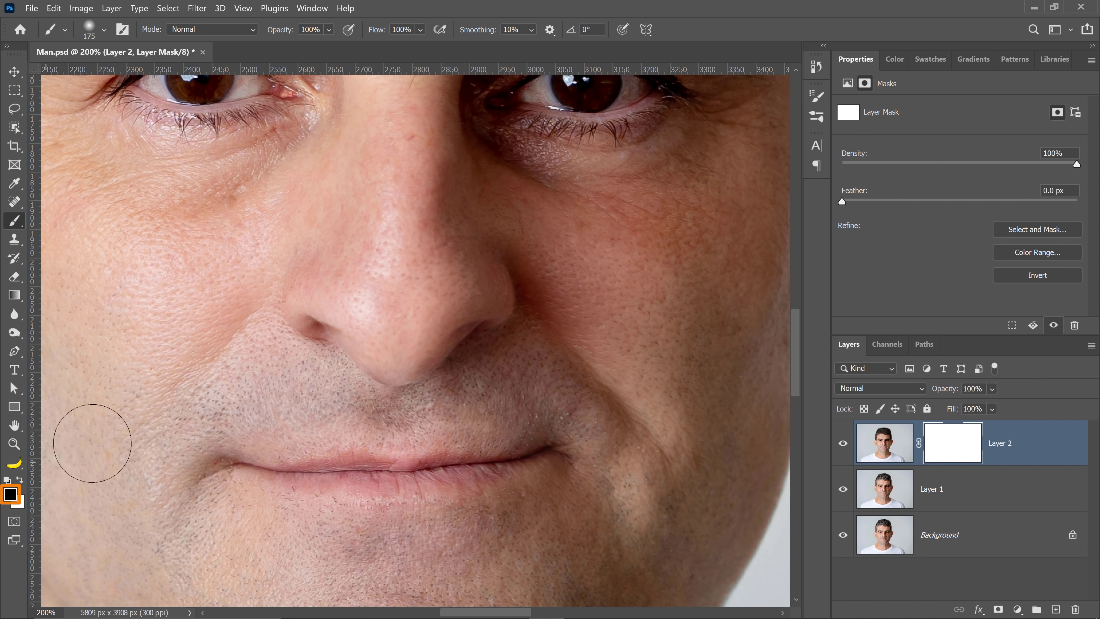
pyautogui.moveTo(307, 307)
pyautogui.mouseDown()
pyautogui.moveTo(384, 367)
pyautogui.moveTo(408, 364)
pyautogui.moveTo(466, 312)
pyautogui.moveTo(491, 311)
pyautogui.mouseUp()
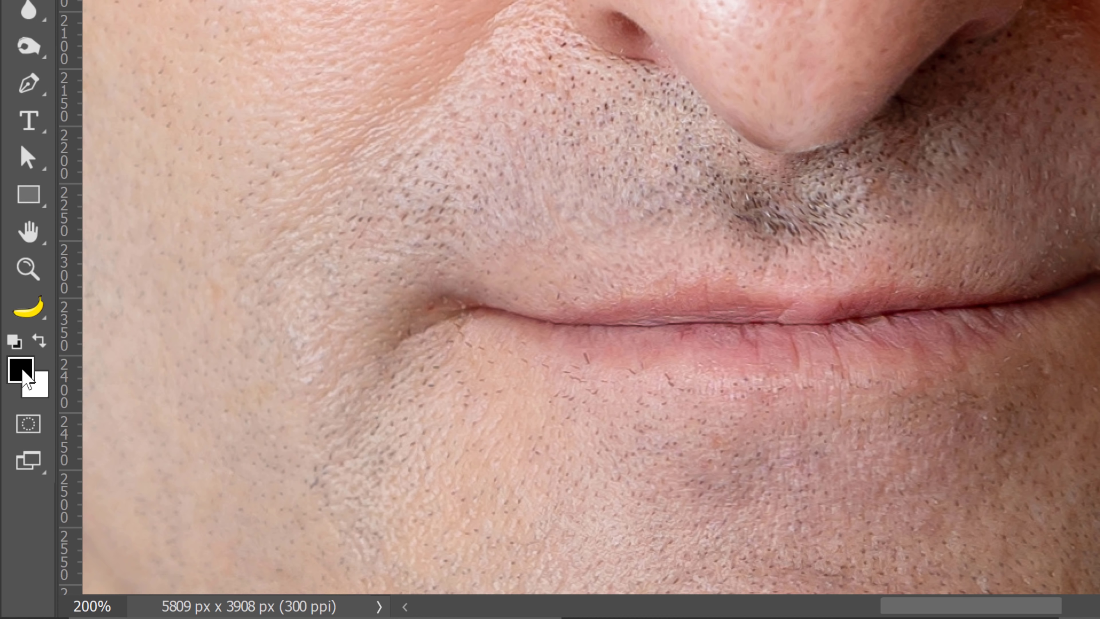
pyautogui.click(42, 339)
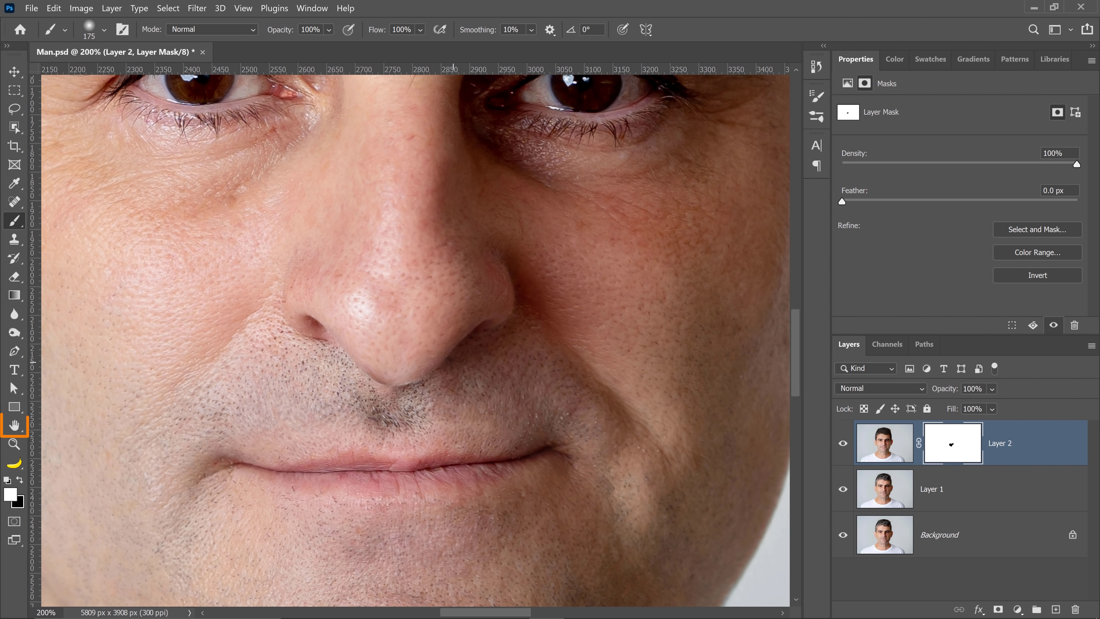
# Fit the portrait on screen, target Layer 2's image, and bring up the healing tools flyout.
pyautogui.click(14, 425)
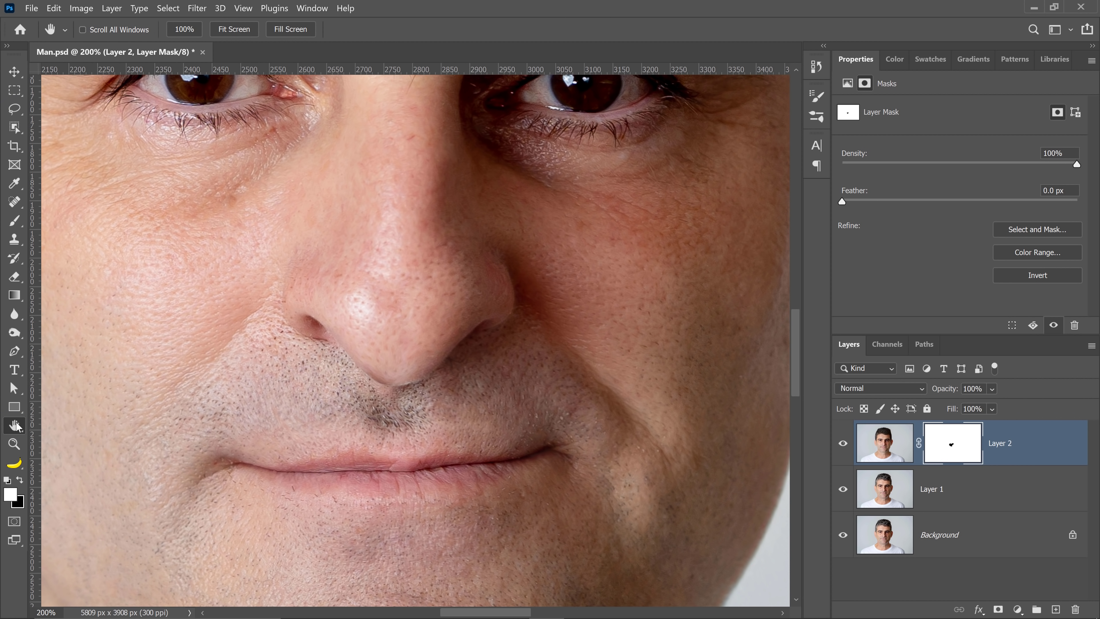
pyautogui.doubleClick(14, 425)
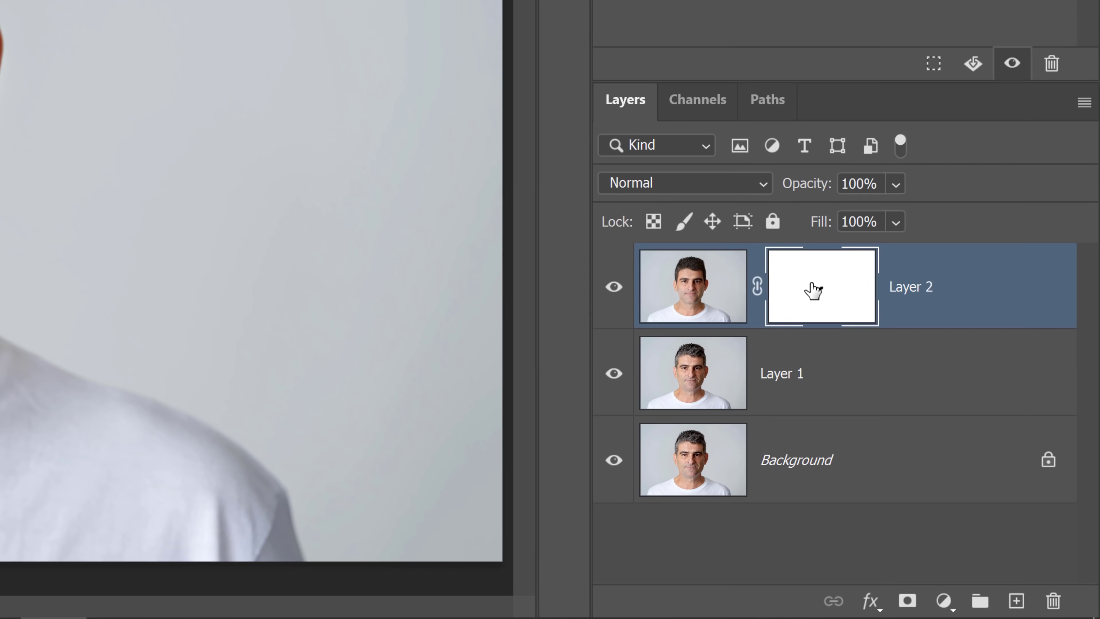
pyautogui.click(898, 445)
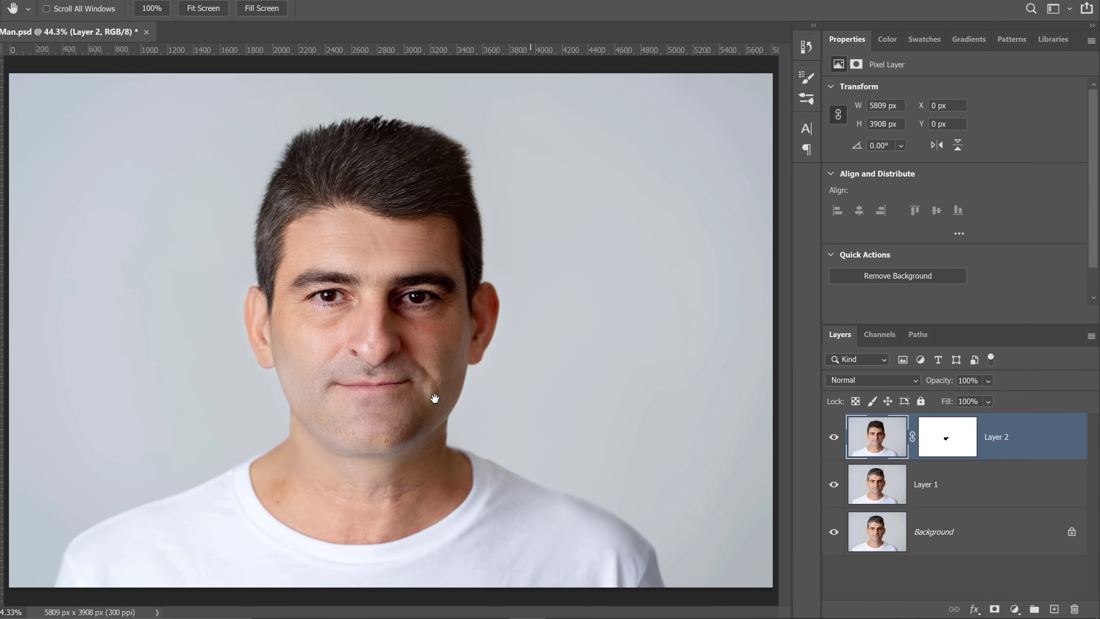
pyautogui.click(16, 203)
pyautogui.rightClick(17, 203)
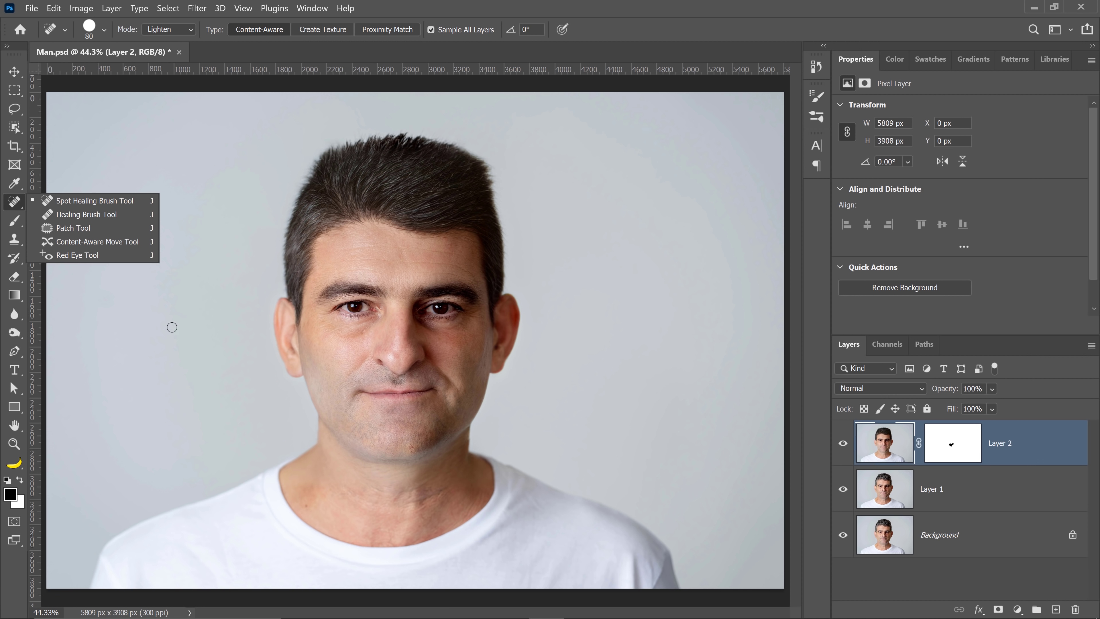
# Patch the red chin blemish with clean skin using the Patch Tool, then pan up to the forehead.
pyautogui.click(98, 229)
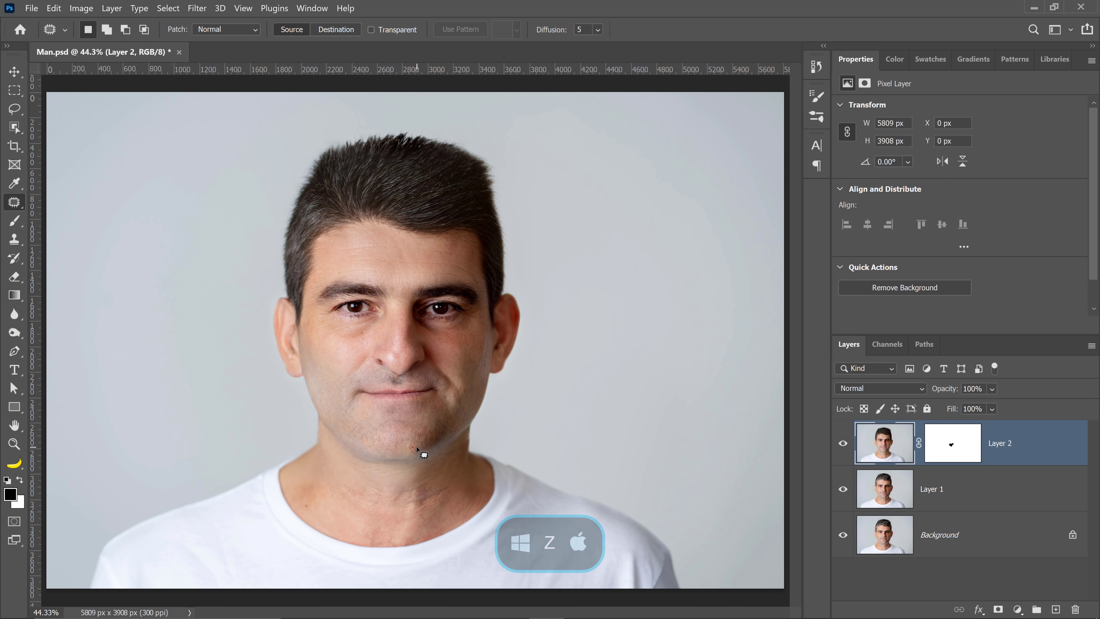
pyautogui.press('z')
pyautogui.moveTo(419, 455); pyautogui.dragTo(417, 485)
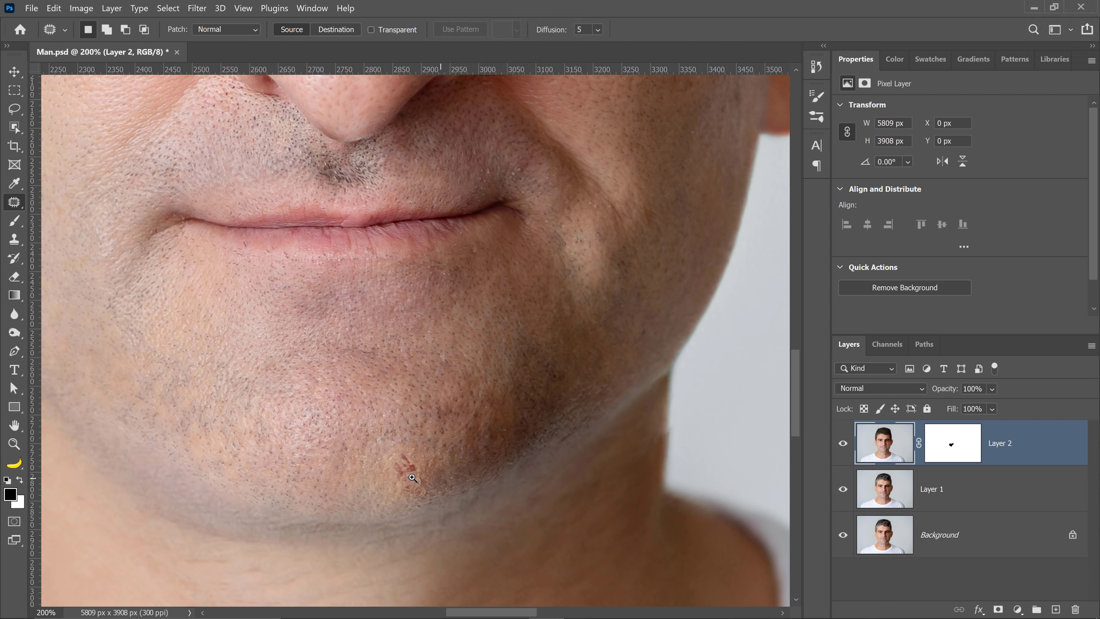
pyautogui.moveTo(423, 476)
pyautogui.mouseDown()
pyautogui.moveTo(407, 446)
pyautogui.moveTo(392, 449)
pyautogui.moveTo(382, 465)
pyautogui.moveTo(397, 499)
pyautogui.moveTo(422, 494)
pyautogui.moveTo(425, 472)
pyautogui.moveTo(319, 476)
pyautogui.mouseUp()
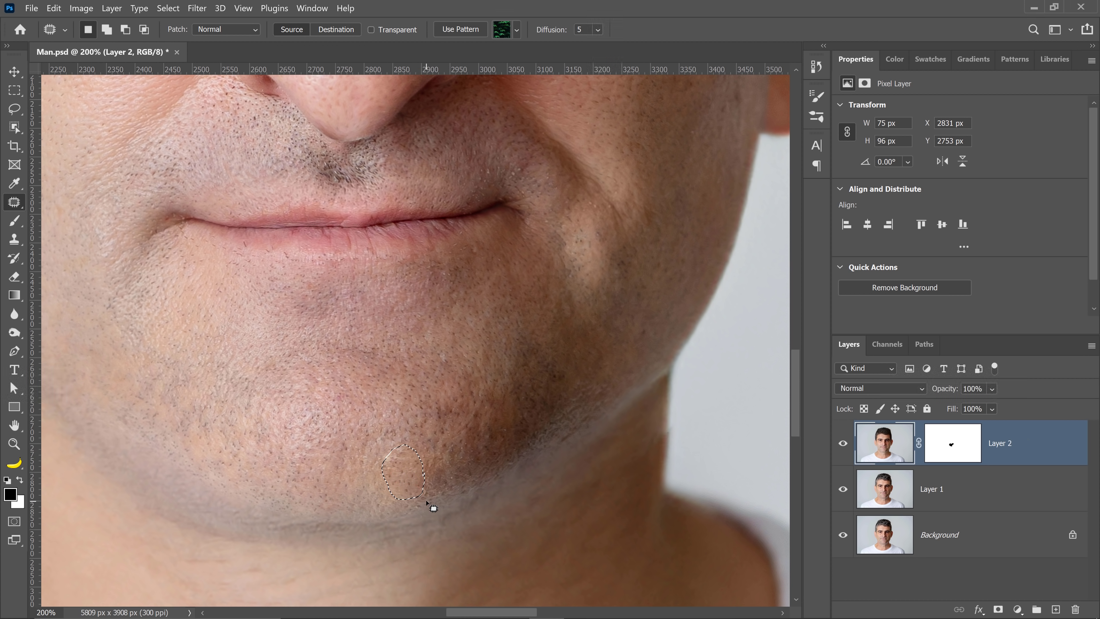
pyautogui.hotkey('ctrl', 'd')
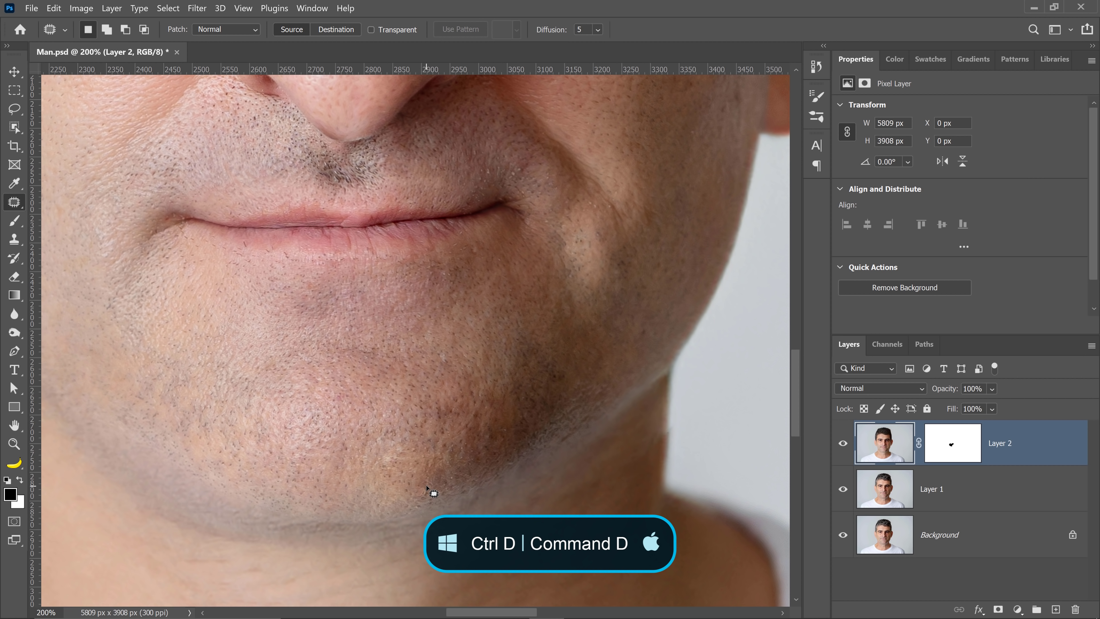
pyautogui.moveTo(196, 320); pyautogui.dragTo(444, 585)
pyautogui.moveTo(442, 281); pyautogui.dragTo(474, 393)
pyautogui.moveTo(533, 312); pyautogui.dragTo(396, 533)
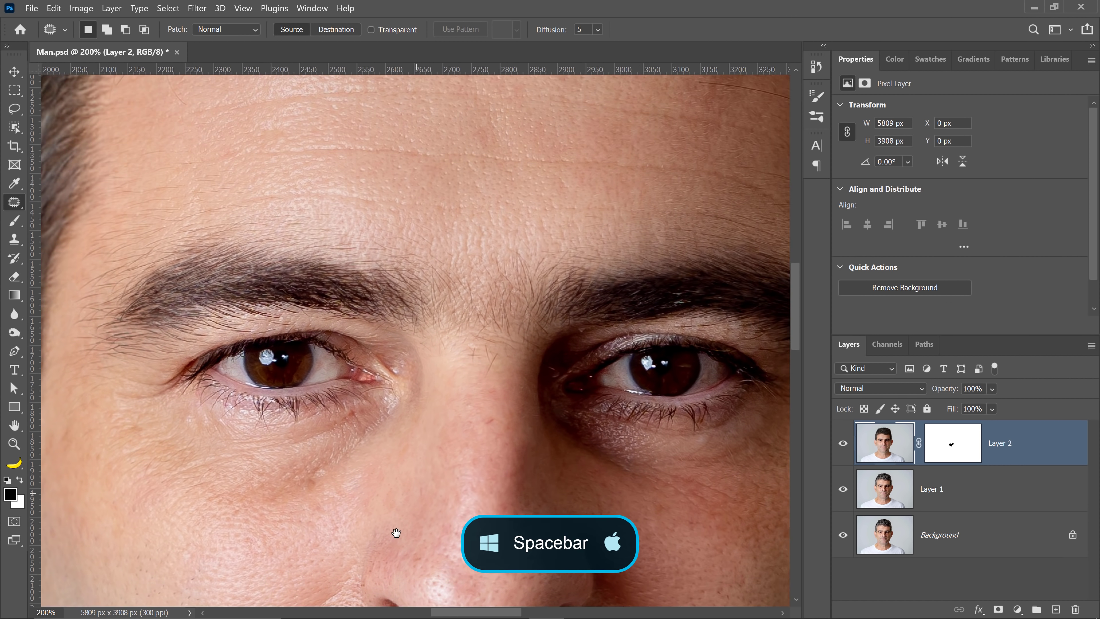
pyautogui.moveTo(424, 492); pyautogui.dragTo(393, 545)
pyautogui.moveTo(463, 401); pyautogui.dragTo(423, 503)
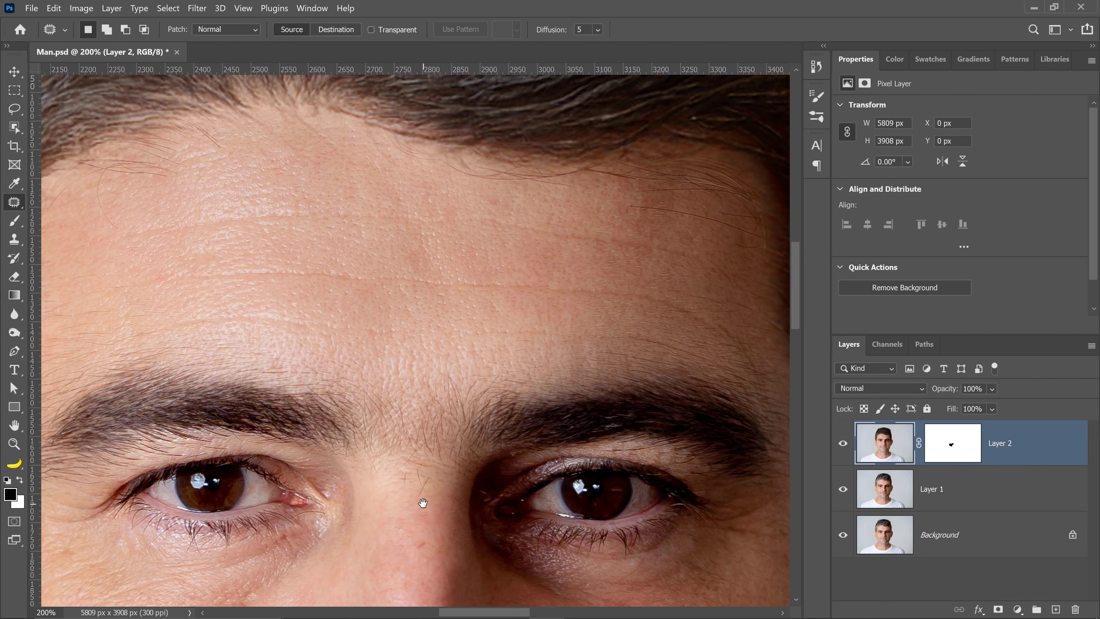
# Set the Spot Healing Brush to 21% hardness, Lighten mode, and Sample All Layers.
pyautogui.click(14, 201)
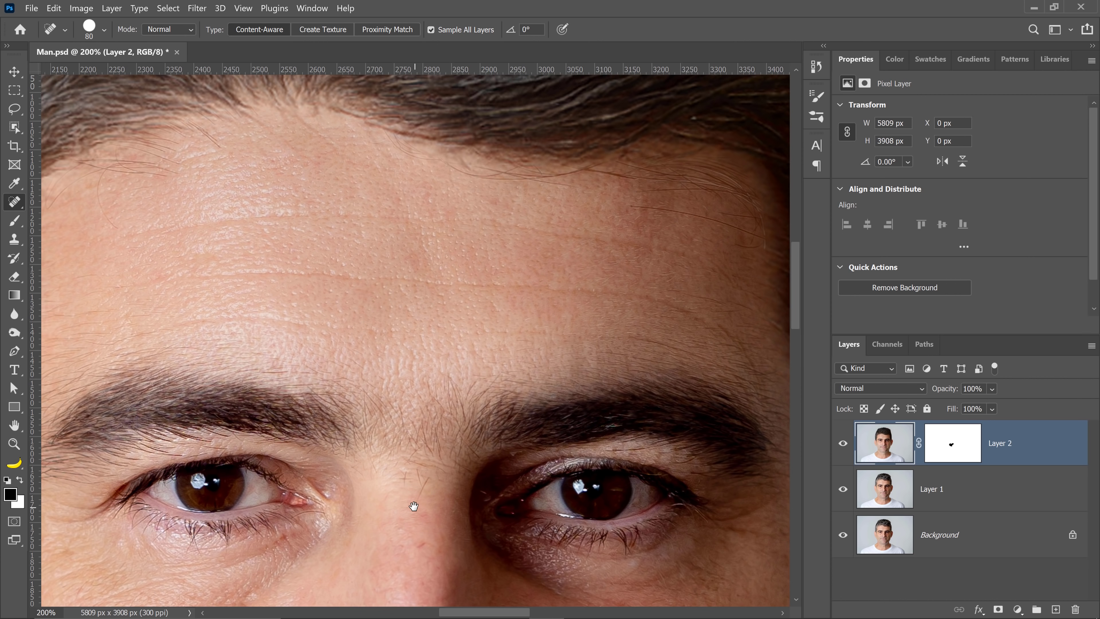
pyautogui.moveTo(414, 506)
pyautogui.mouseDown()
pyautogui.moveTo(550, 363)
pyautogui.moveTo(538, 310)
pyautogui.moveTo(494, 319)
pyautogui.moveTo(466, 393)
pyautogui.mouseUp()
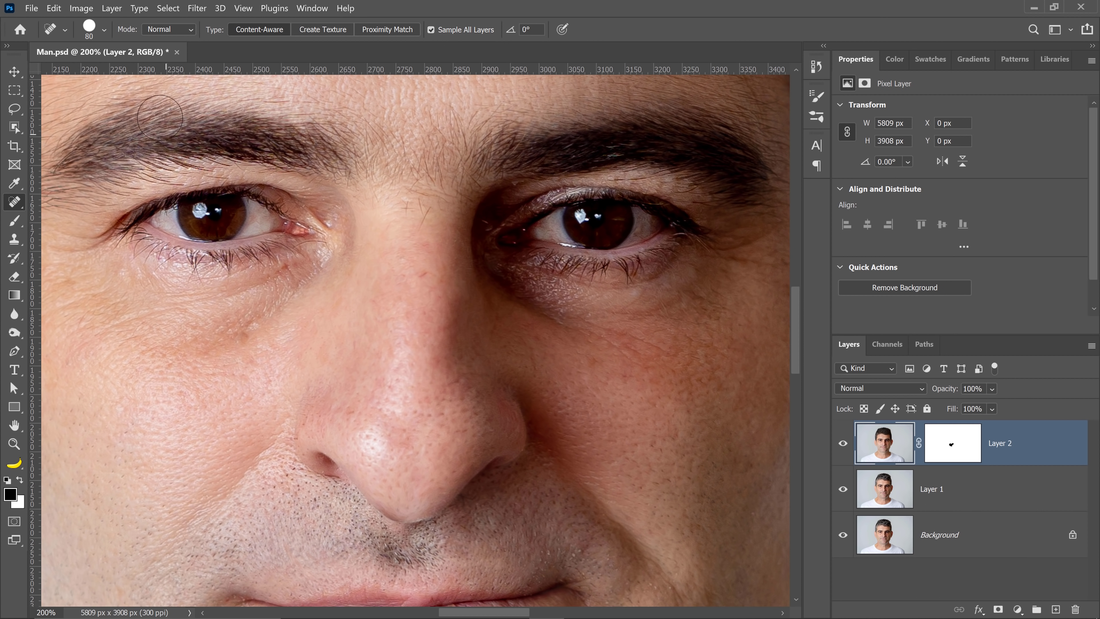
pyautogui.click(105, 30)
pyautogui.moveTo(89, 104); pyautogui.dragTo(81, 103)
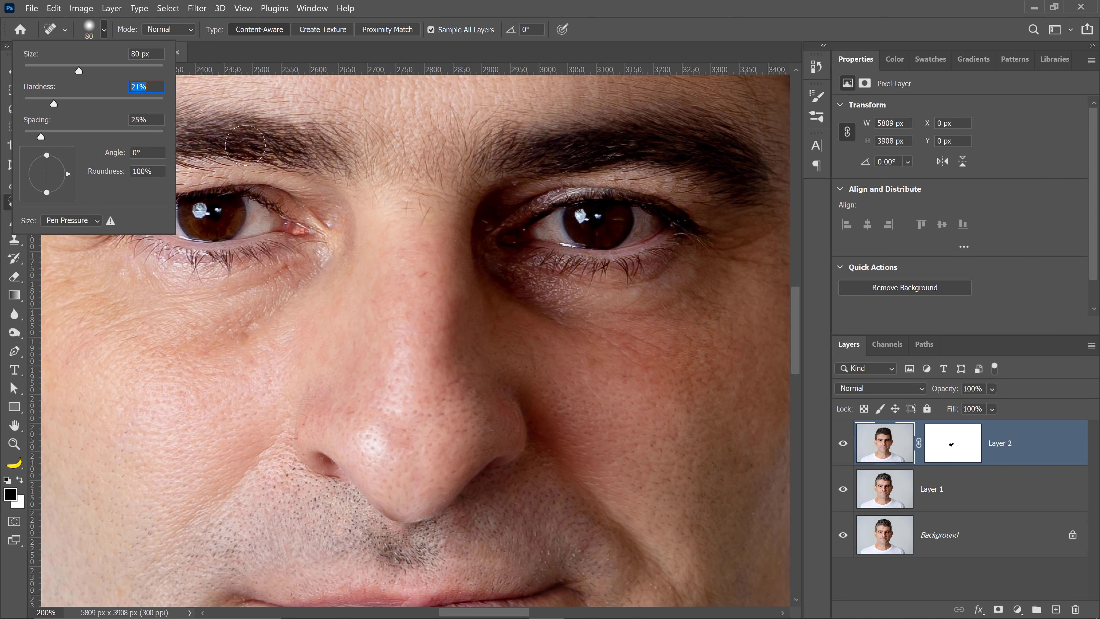
pyautogui.click(191, 31)
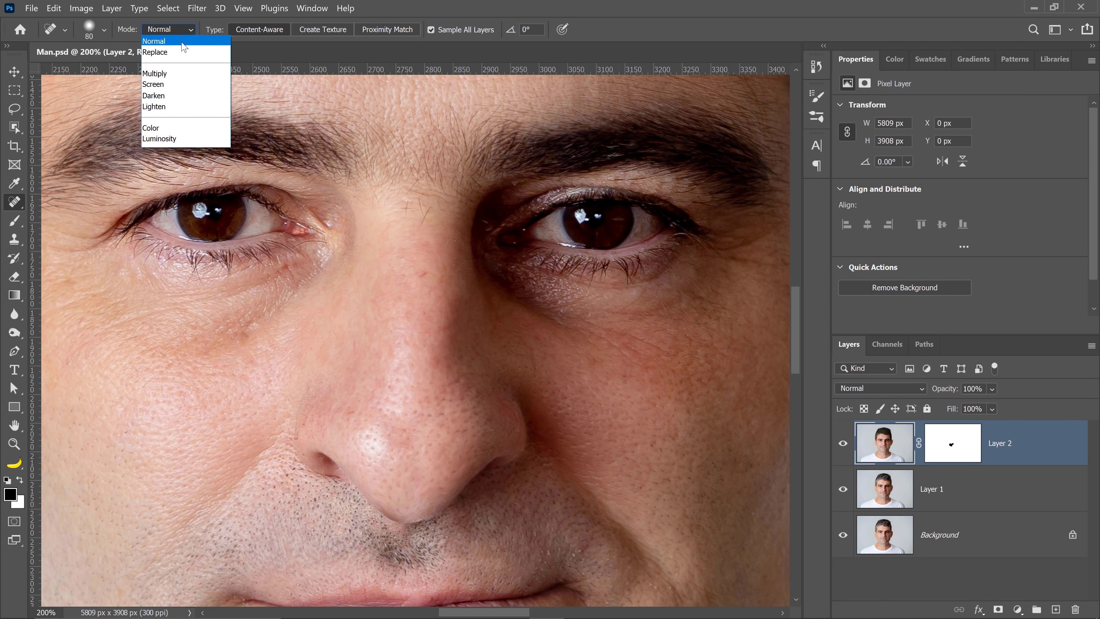
pyautogui.click(176, 31)
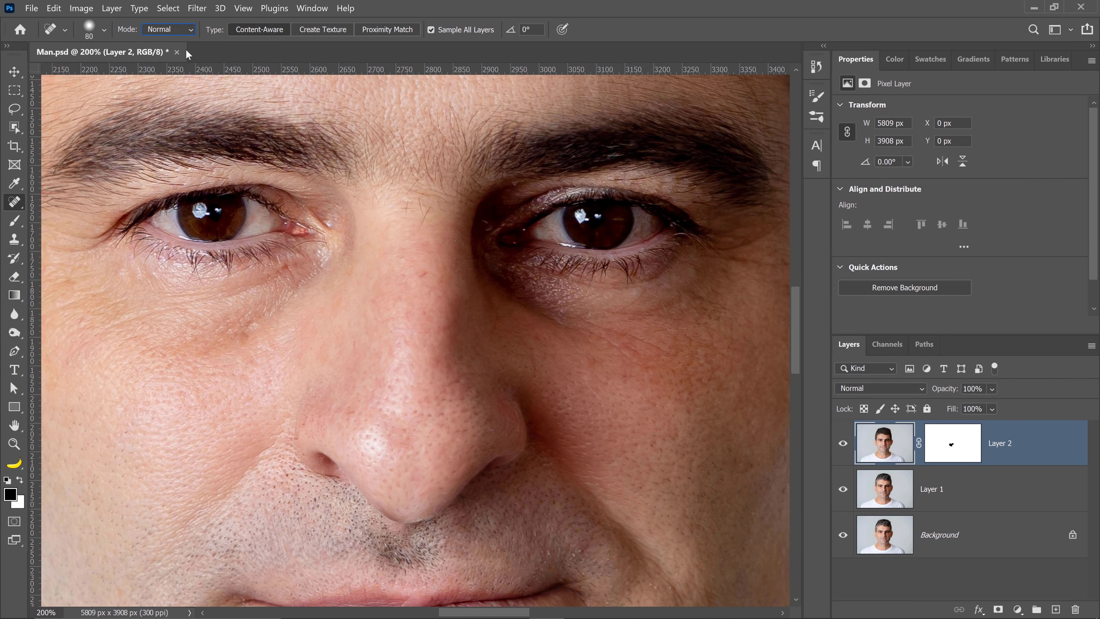
pyautogui.click(182, 31)
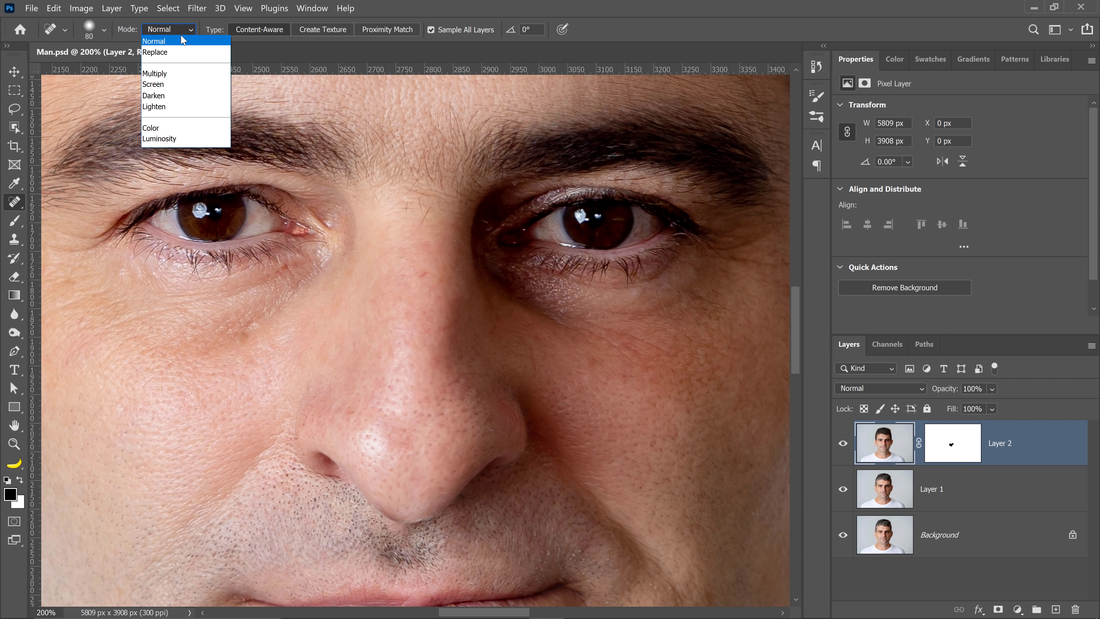
pyautogui.click(182, 107)
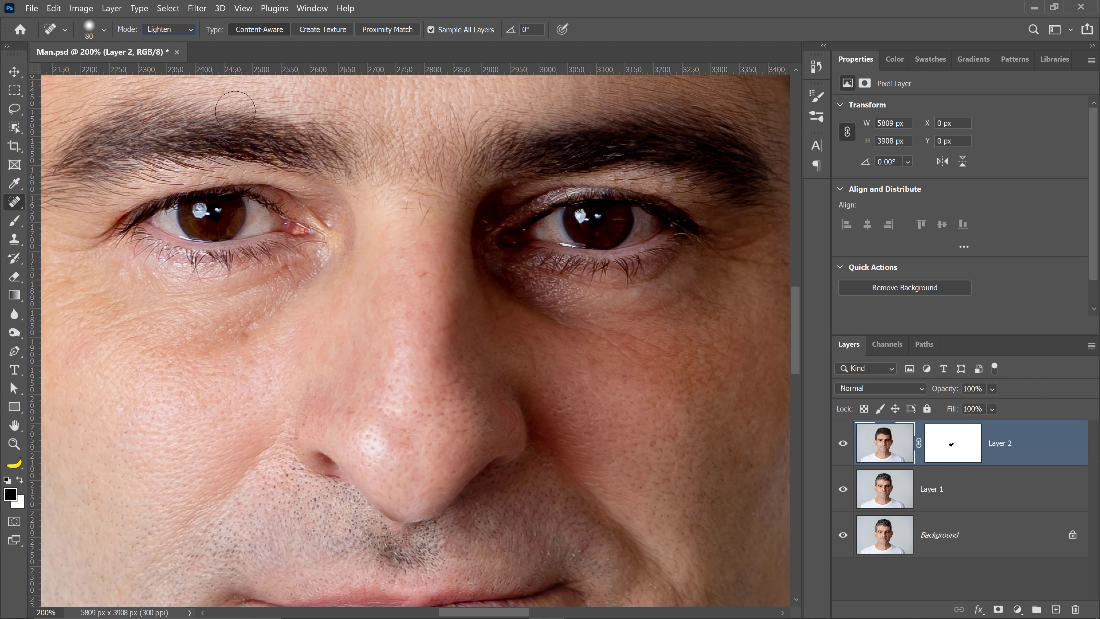
pyautogui.click(432, 31)
# Add new Layer 3 and heal the nose-bridge spot and stray hair with a 25 brush.
pyautogui.click(1056, 608)
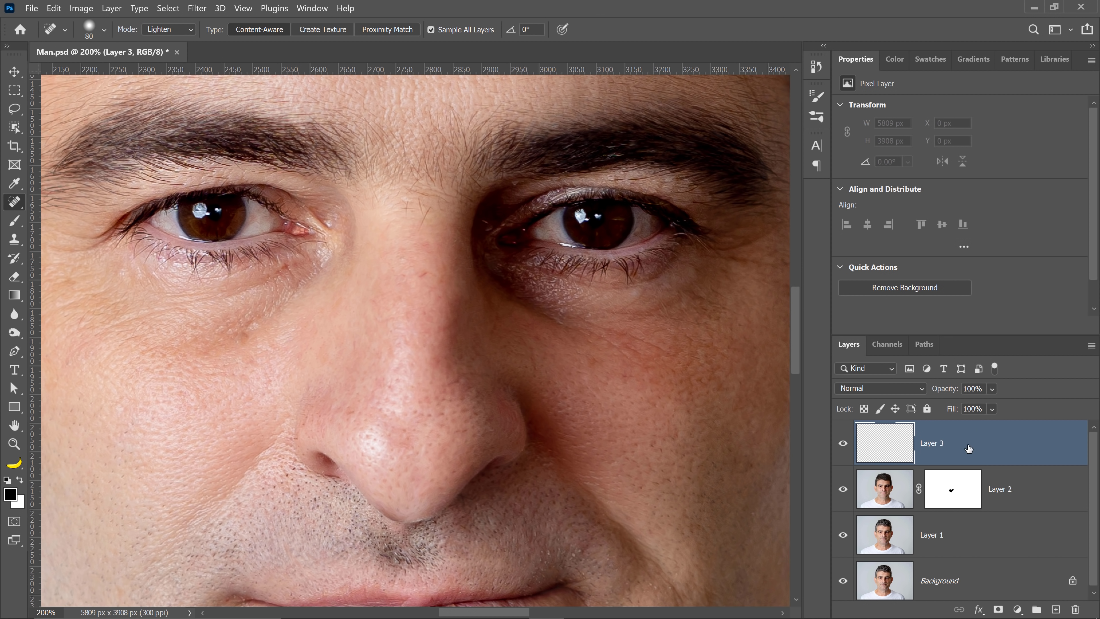
pyautogui.press('[')
pyautogui.press('[')
pyautogui.press('[')
pyautogui.press('[')
pyautogui.press('[')
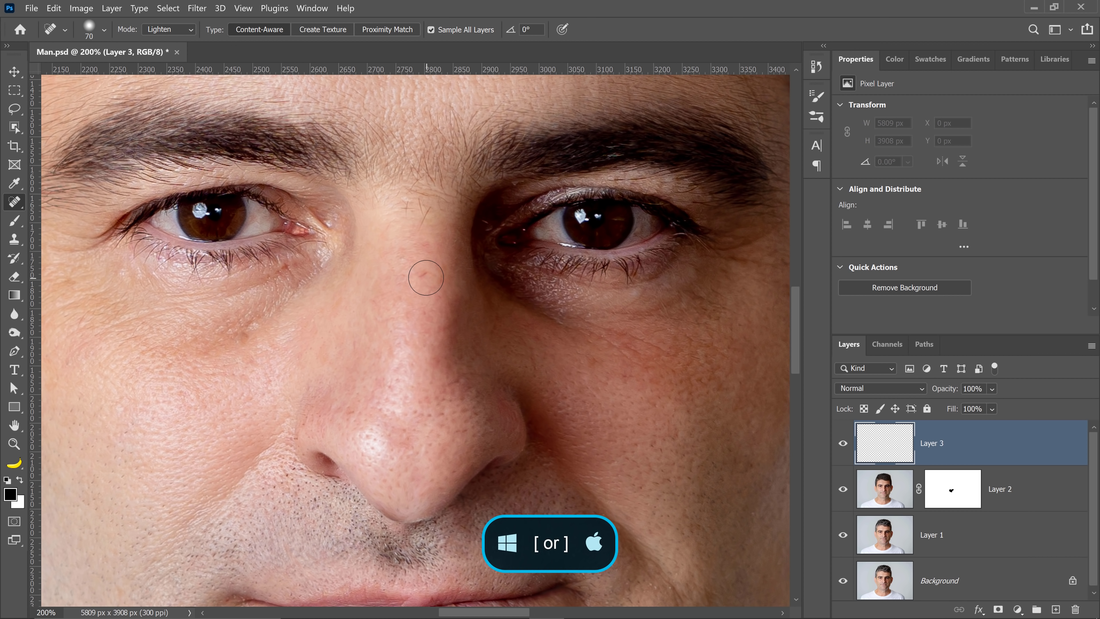
pyautogui.press('[')
pyautogui.moveTo(421, 274); pyautogui.dragTo(430, 273)
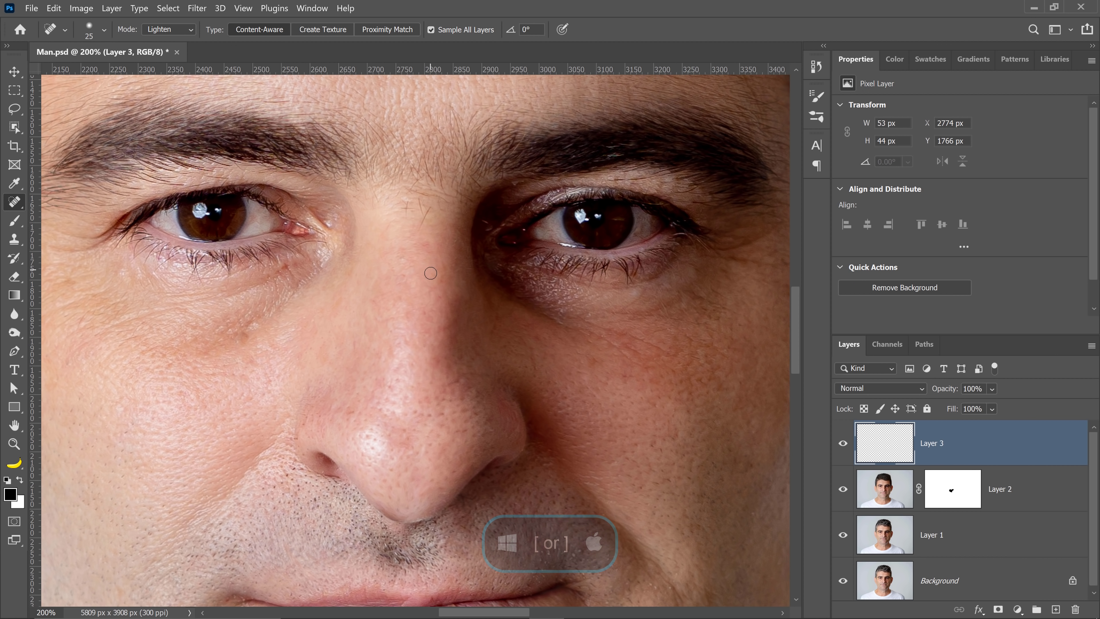
pyautogui.moveTo(421, 225); pyautogui.dragTo(422, 200)
# Heal the temple wrinkles with a 70 brush, compare by toggling Layer 3, then undo.
pyautogui.moveTo(265, 268); pyautogui.dragTo(562, 373)
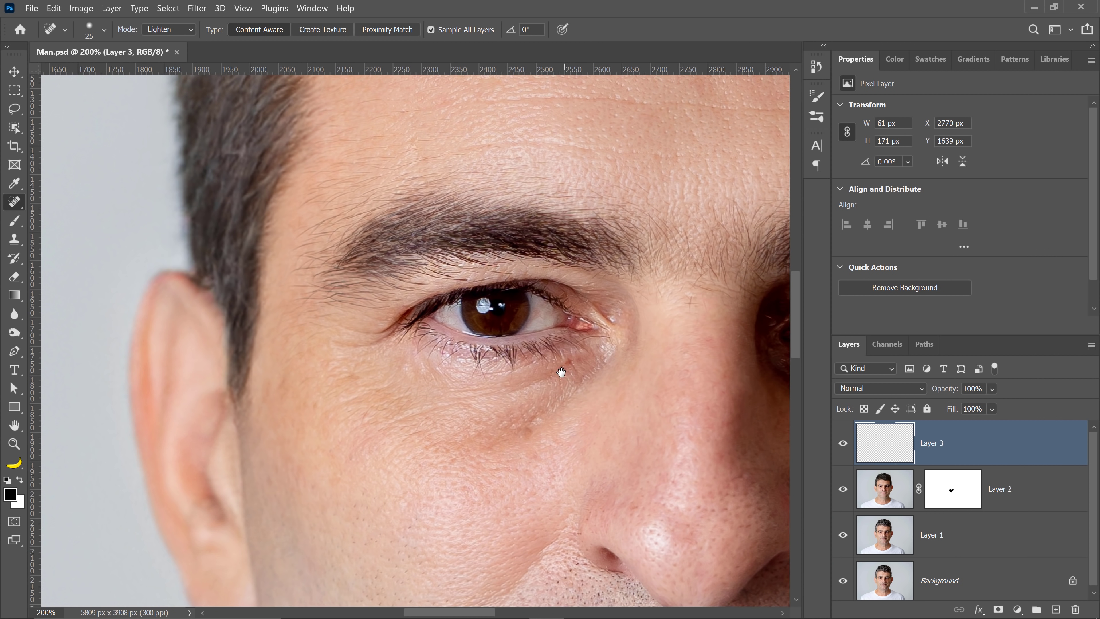
pyautogui.moveTo(349, 318); pyautogui.dragTo(345, 377)
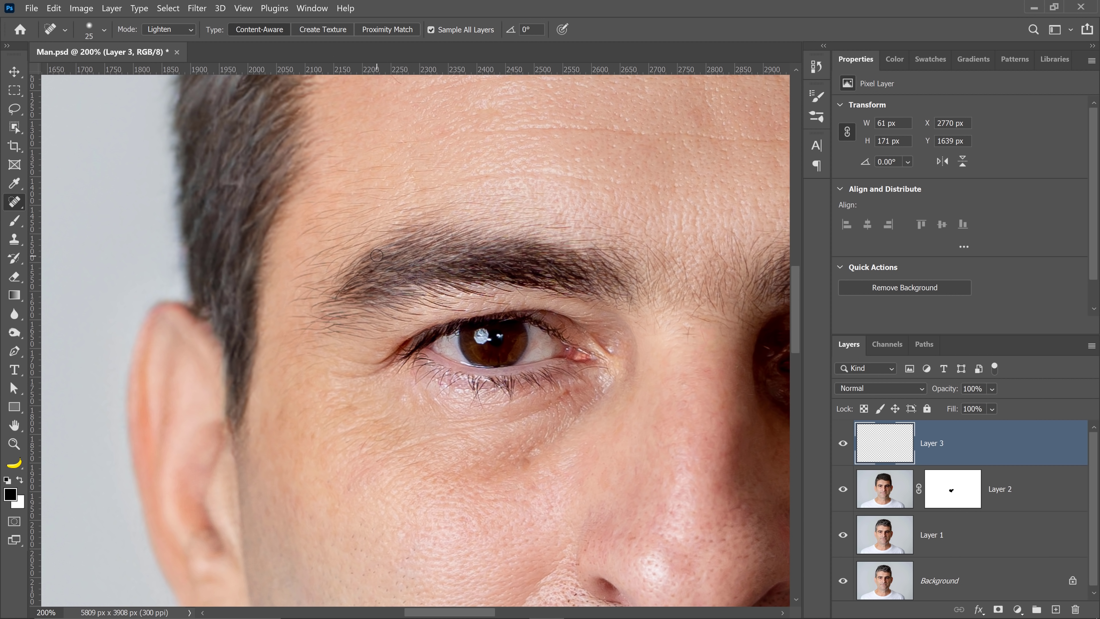
pyautogui.press(']')
pyautogui.press(']')
pyautogui.press(']')
pyautogui.press(']')
pyautogui.press(']')
pyautogui.press(']')
pyautogui.press(']')
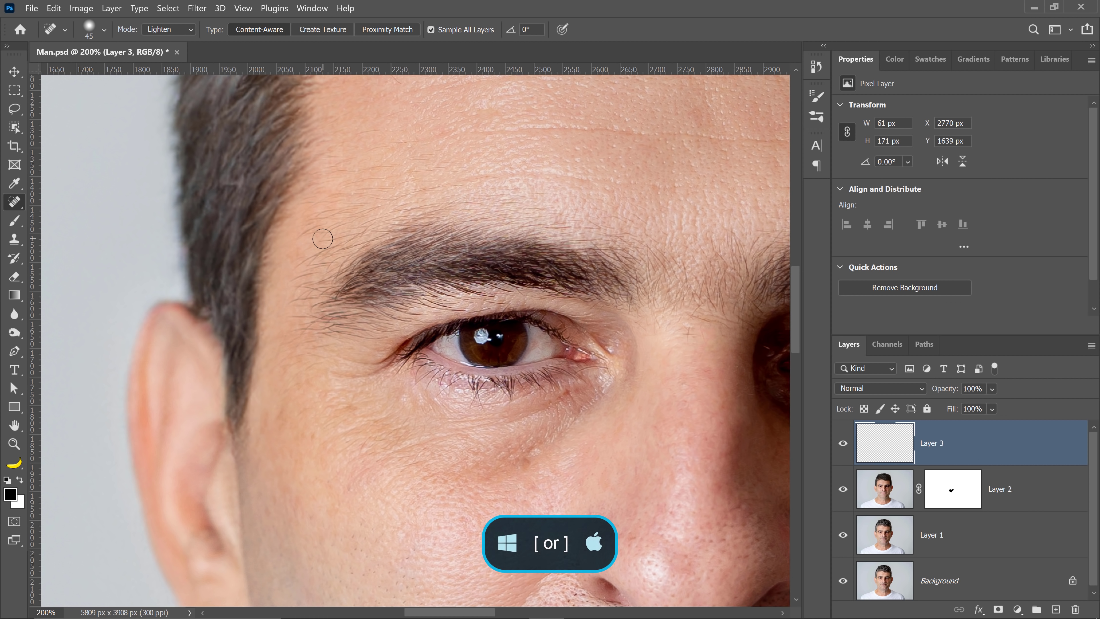
pyautogui.moveTo(315, 227)
pyautogui.mouseDown()
pyautogui.moveTo(347, 205)
pyautogui.moveTo(325, 249)
pyautogui.moveTo(338, 246)
pyautogui.moveTo(305, 290)
pyautogui.moveTo(295, 346)
pyautogui.moveTo(320, 265)
pyautogui.moveTo(397, 189)
pyautogui.moveTo(324, 255)
pyautogui.moveTo(333, 214)
pyautogui.moveTo(310, 223)
pyautogui.moveTo(387, 174)
pyautogui.mouseUp()
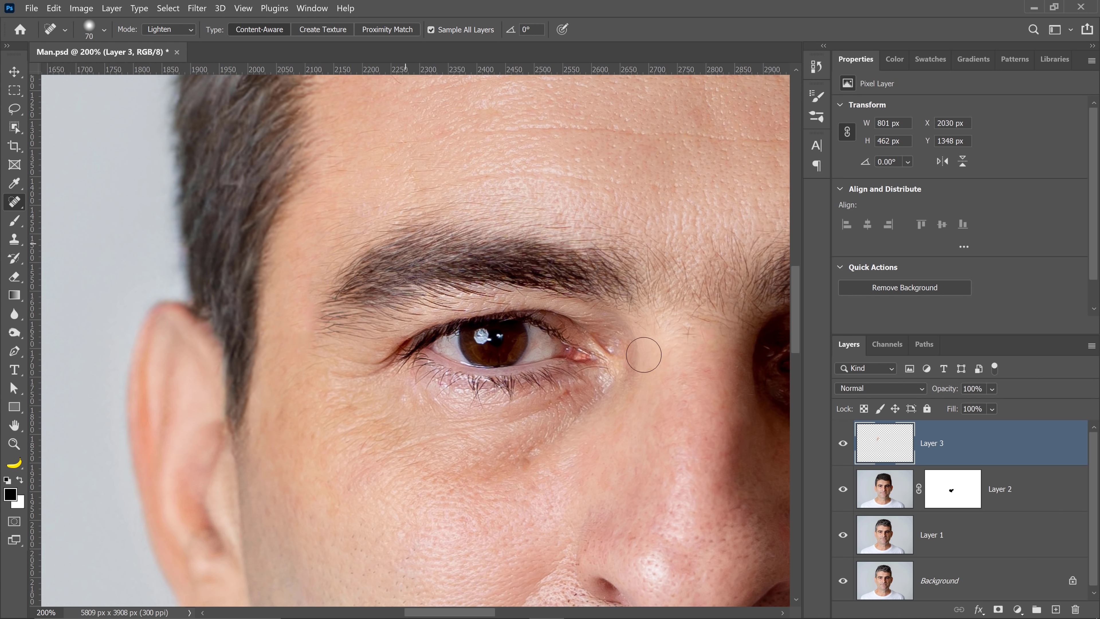
pyautogui.click(844, 445)
pyautogui.click(844, 446)
pyautogui.click(844, 445)
pyautogui.click(844, 446)
pyautogui.hotkey('ctrl', 'z')
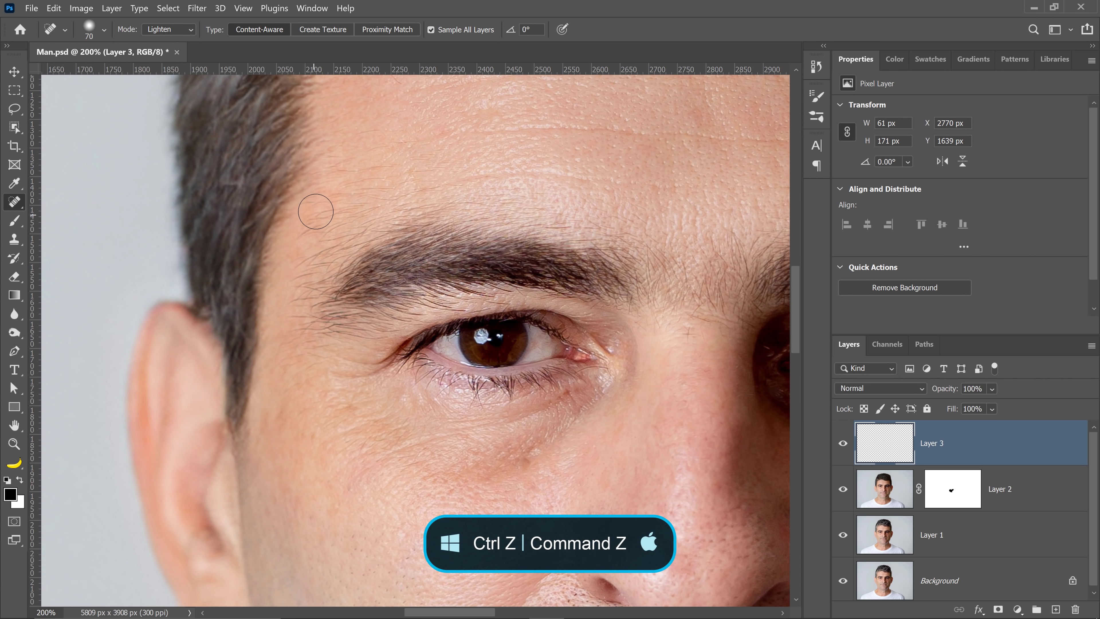
# Switch healing to Normal mode, retry the temple stroke, and undo it to keep the eyebrow hairs.
pyautogui.click(169, 29)
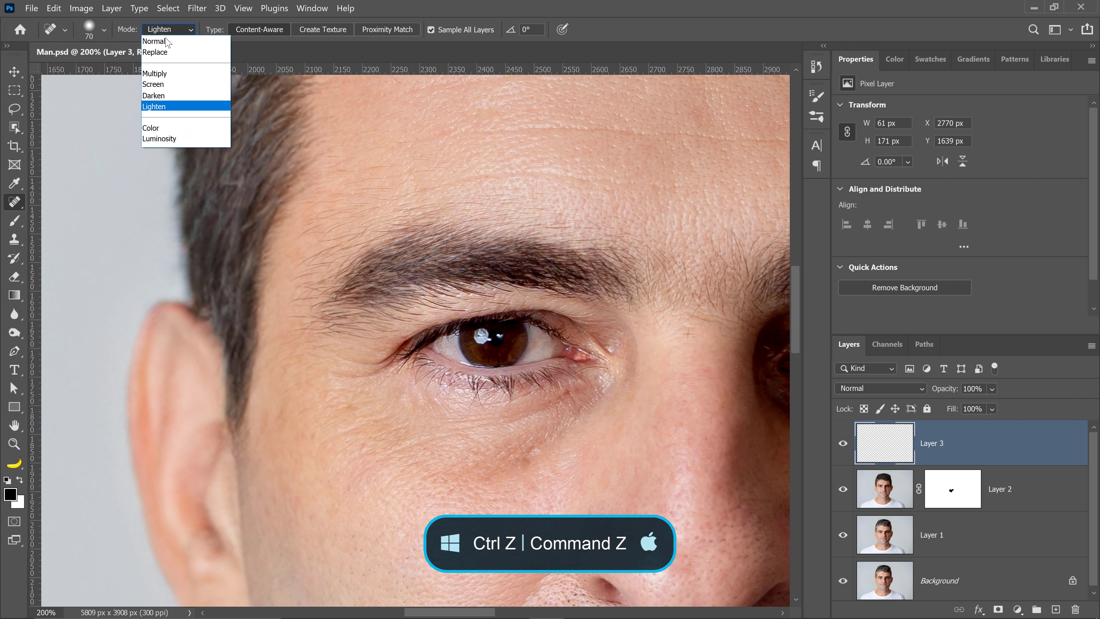
pyautogui.click(160, 36)
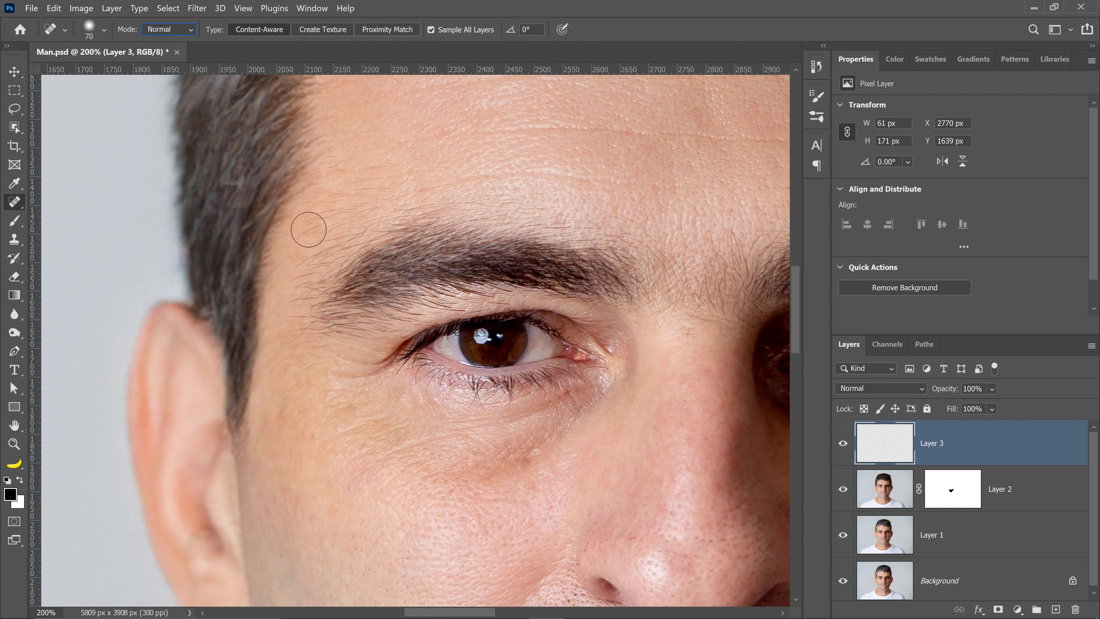
pyautogui.moveTo(308, 227)
pyautogui.mouseDown()
pyautogui.moveTo(313, 248)
pyautogui.moveTo(327, 249)
pyautogui.moveTo(302, 296)
pyautogui.moveTo(297, 351)
pyautogui.mouseUp()
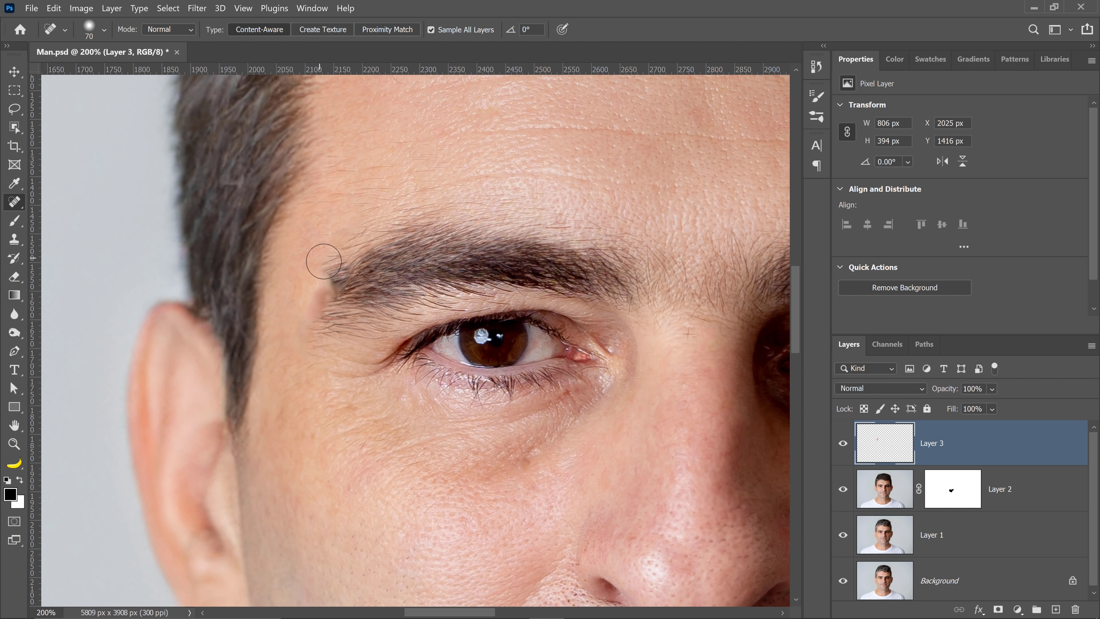
pyautogui.hotkey('ctrl', 'z')
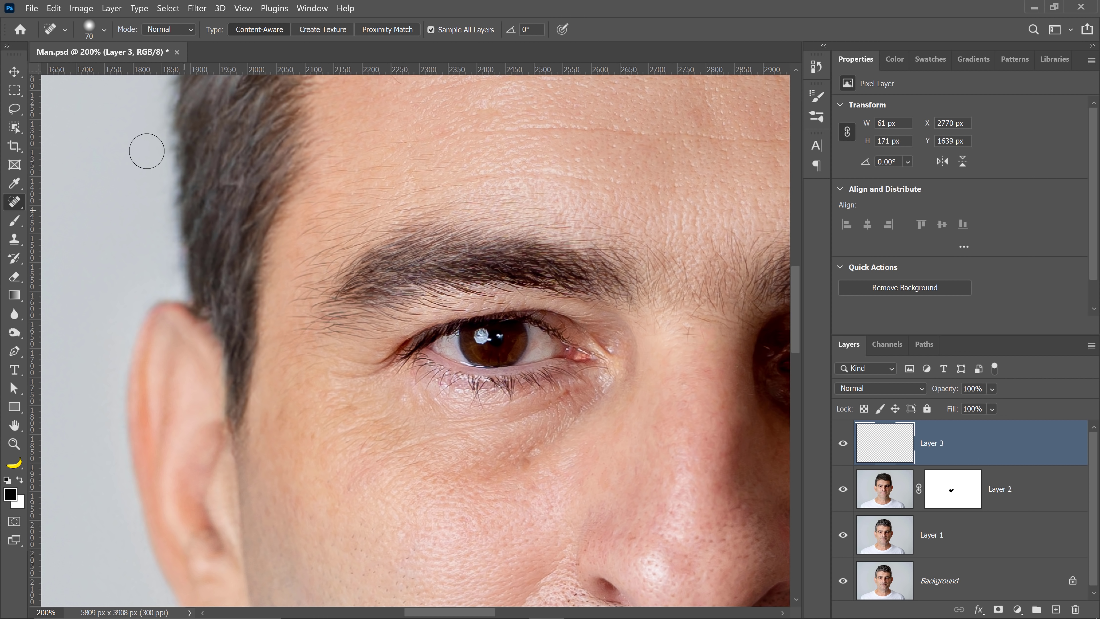
# Set the healing mode to Darken and shrink the brush.
pyautogui.click(155, 31)
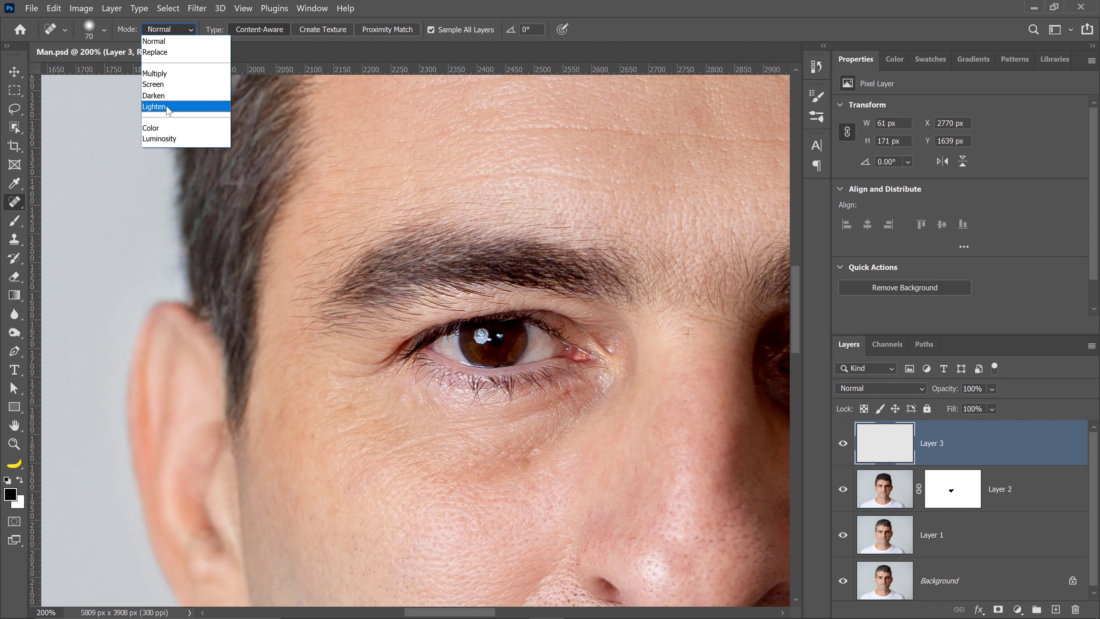
pyautogui.click(169, 99)
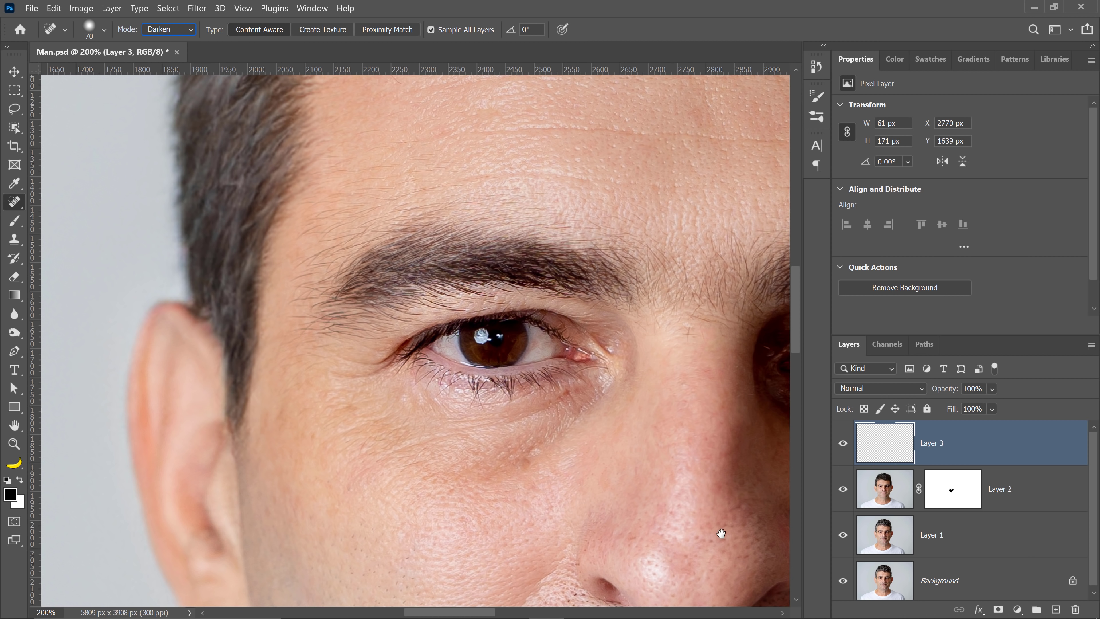
pyautogui.moveTo(663, 487); pyautogui.dragTo(504, 318)
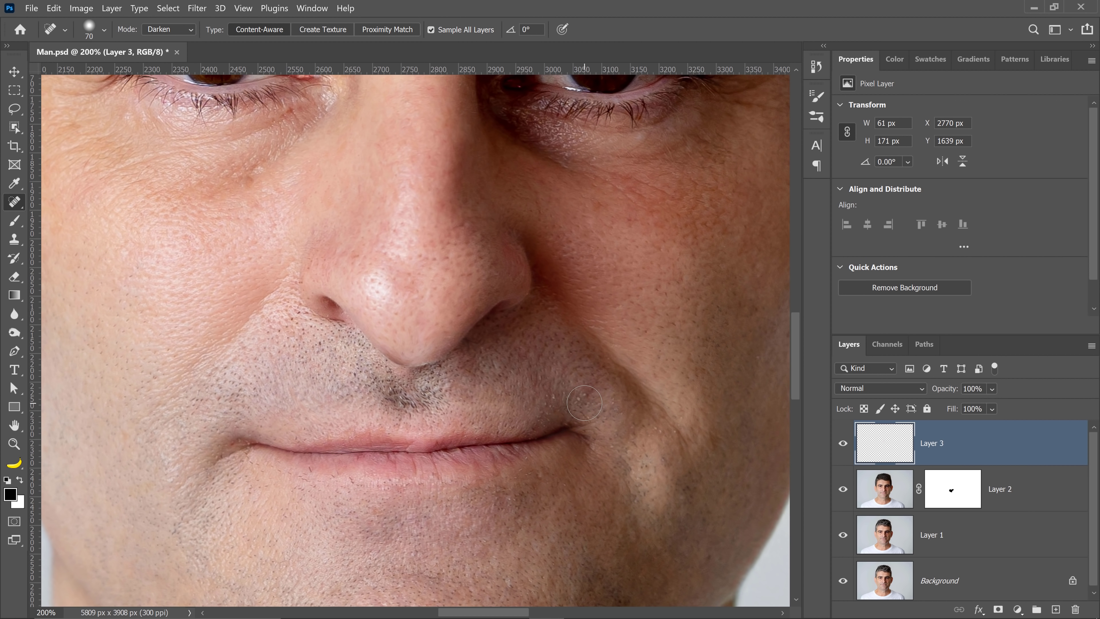
pyautogui.press('[')
pyautogui.press('[')
pyautogui.press('[')
pyautogui.press('[')
pyautogui.press('[')
pyautogui.press('[')
pyautogui.press('[')
# Heal the small dark spots around the lips and on the cheek.
pyautogui.click(579, 401)
pyautogui.click(585, 396)
pyautogui.click(550, 393)
pyautogui.click(538, 416)
pyautogui.click(546, 410)
pyautogui.click(659, 432)
pyautogui.moveTo(704, 209); pyautogui.dragTo(542, 500)
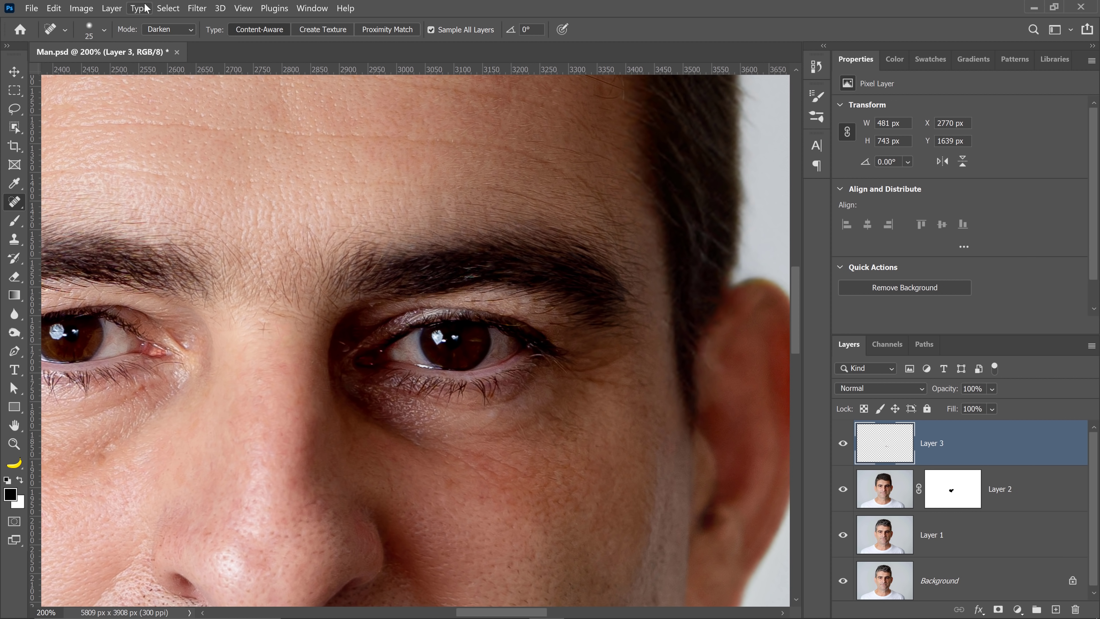
# In Lighten mode, heal the lines and dark mole under the right eye, then fit the view.
pyautogui.click(171, 29)
pyautogui.click(172, 107)
pyautogui.moveTo(429, 450)
pyautogui.mouseDown()
pyautogui.moveTo(474, 471)
pyautogui.moveTo(445, 451)
pyautogui.moveTo(528, 477)
pyautogui.moveTo(483, 460)
pyautogui.moveTo(537, 465)
pyautogui.mouseUp()
pyautogui.moveTo(458, 435); pyautogui.dragTo(537, 441)
pyautogui.click(559, 422)
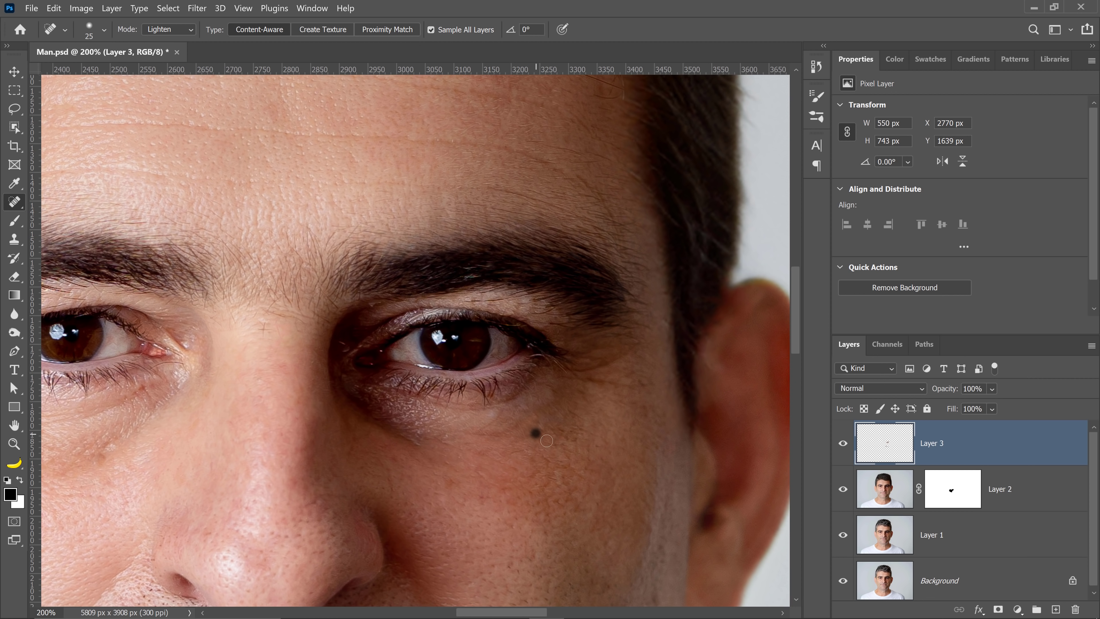
pyautogui.click(535, 433)
pyautogui.doubleClick(14, 425)
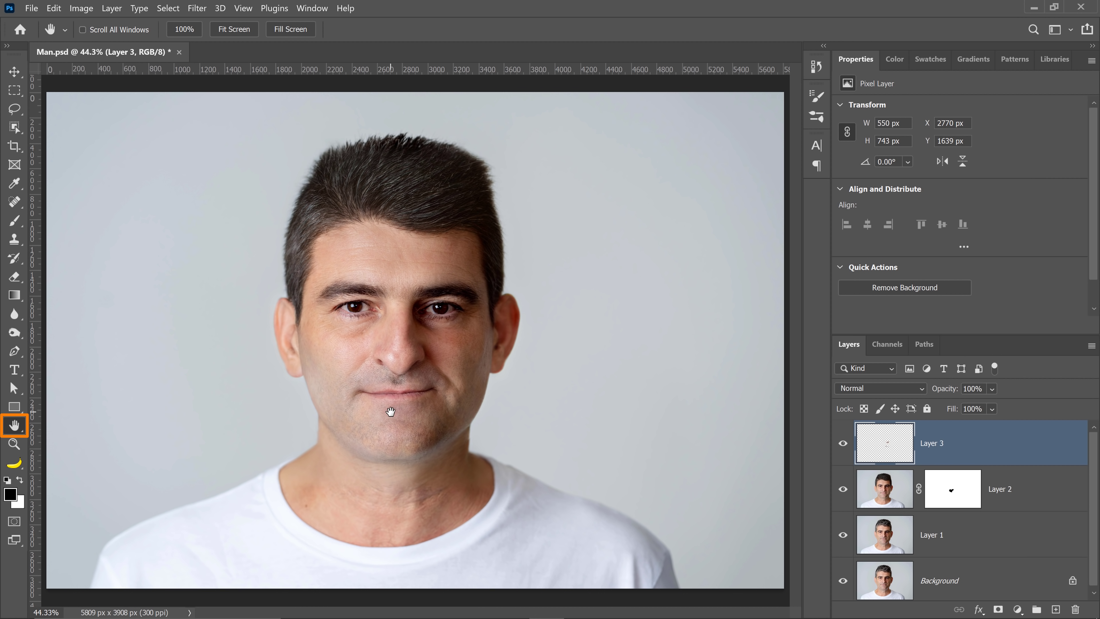
# Toggle Layer 3 back on to compare the healing, then zoom to 100% on the chin and neck.
pyautogui.press('j')
pyautogui.click(843, 443)
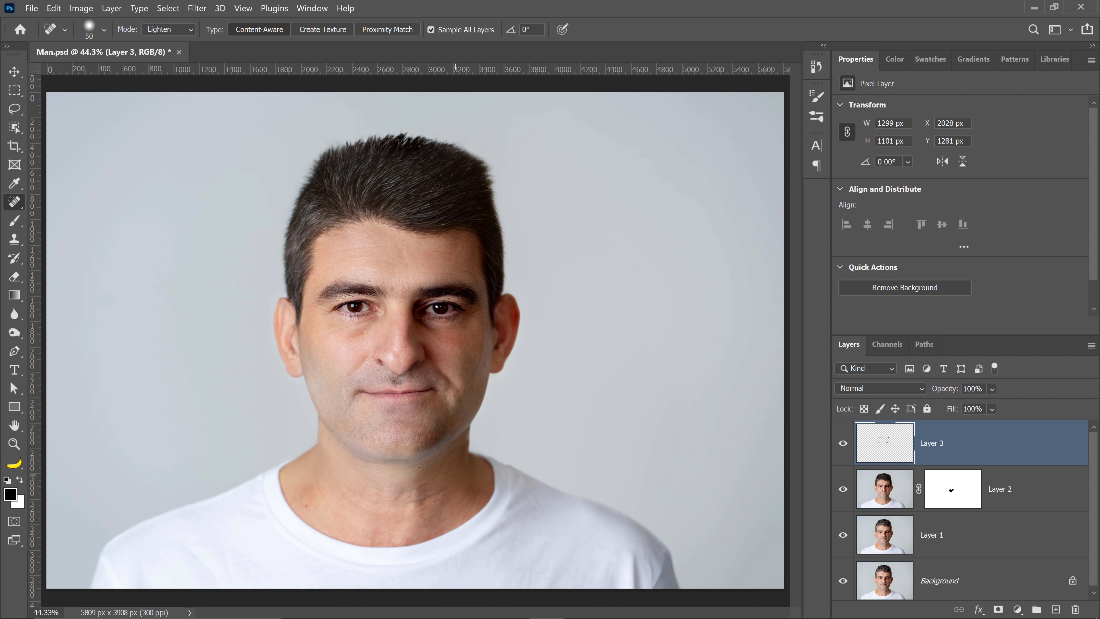
pyautogui.press('z')
pyautogui.moveTo(429, 518); pyautogui.dragTo(443, 464)
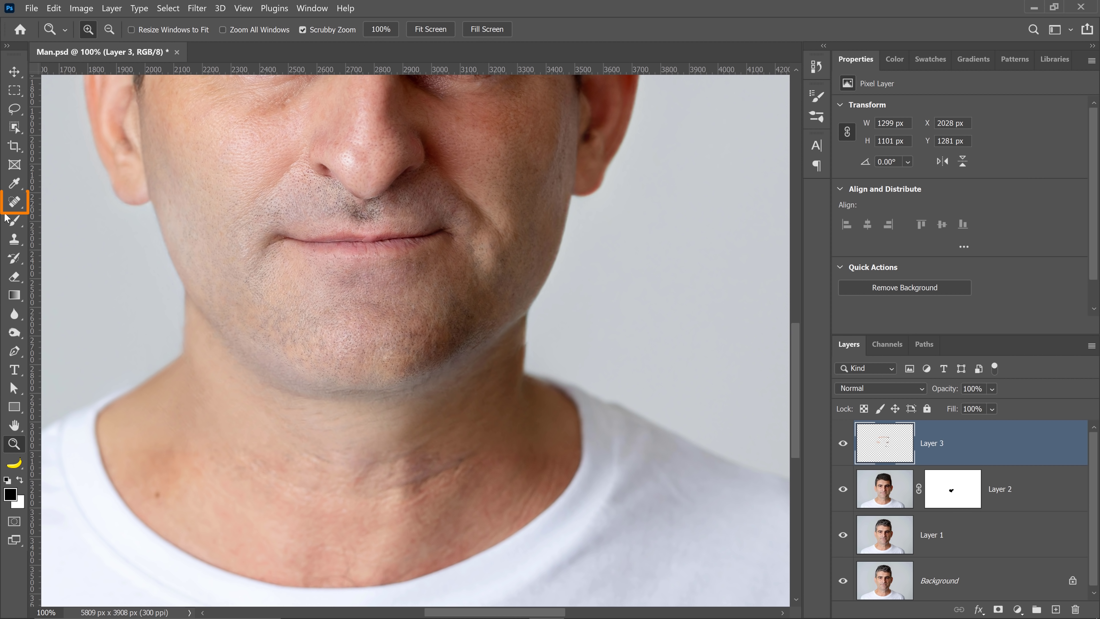
# Use the Patch Tool on Layer 2 to replace the creased neck skin below the chin with clean skin.
pyautogui.moveTo(14, 201)
pyautogui.mouseDown()
pyautogui.moveTo(47, 208)
pyautogui.moveTo(52, 228)
pyautogui.mouseUp()
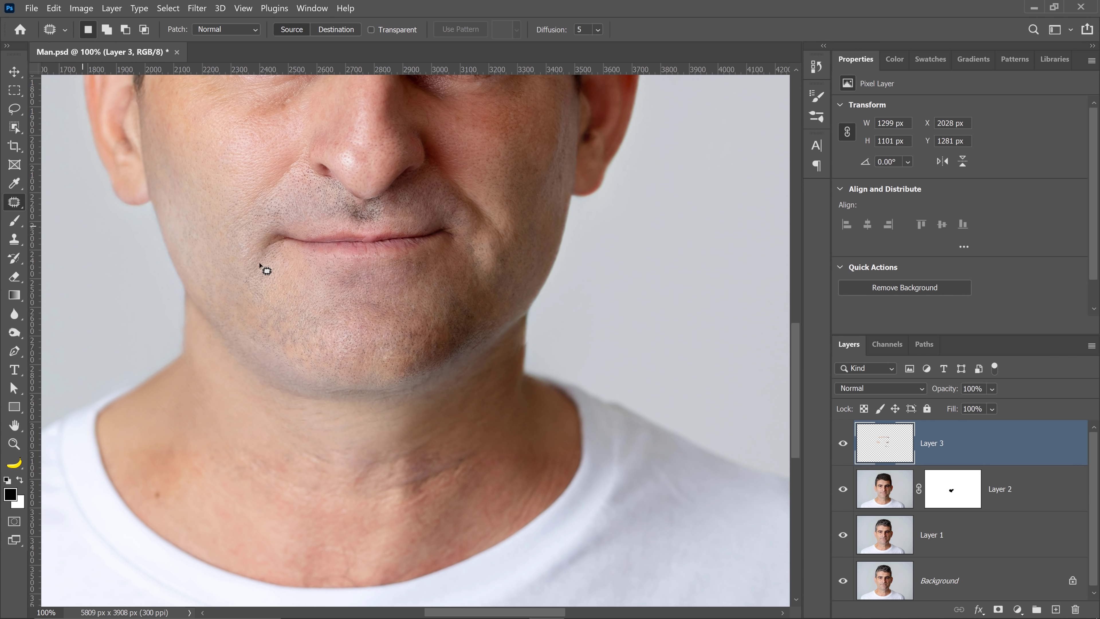
pyautogui.click(899, 488)
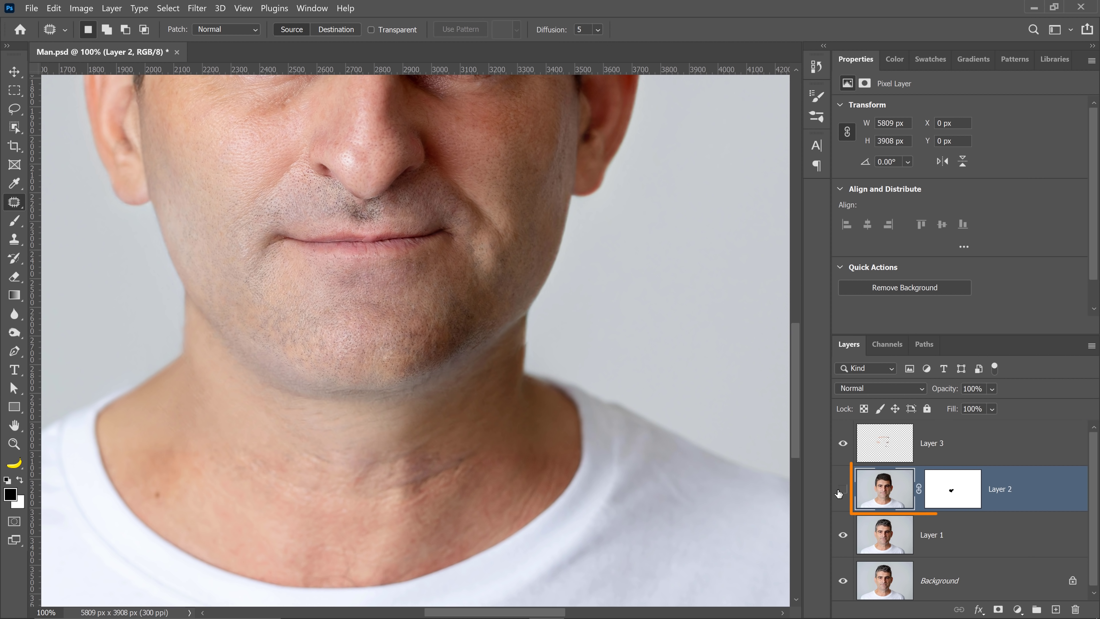
pyautogui.click(844, 491)
pyautogui.click(844, 492)
pyautogui.moveTo(375, 453)
pyautogui.mouseDown()
pyautogui.moveTo(431, 430)
pyautogui.moveTo(449, 451)
pyautogui.moveTo(479, 448)
pyautogui.moveTo(484, 465)
pyautogui.moveTo(420, 509)
pyautogui.moveTo(356, 508)
pyautogui.moveTo(347, 477)
pyautogui.moveTo(384, 448)
pyautogui.mouseUp()
pyautogui.moveTo(368, 505); pyautogui.dragTo(213, 503)
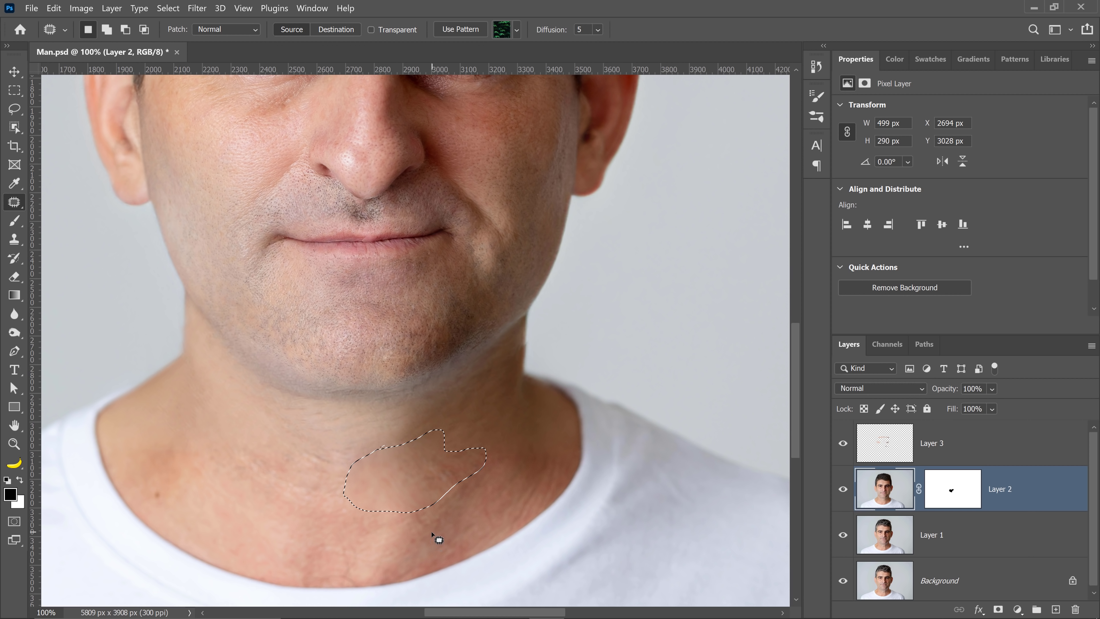
pyautogui.hotkey('ctrl', 'd')
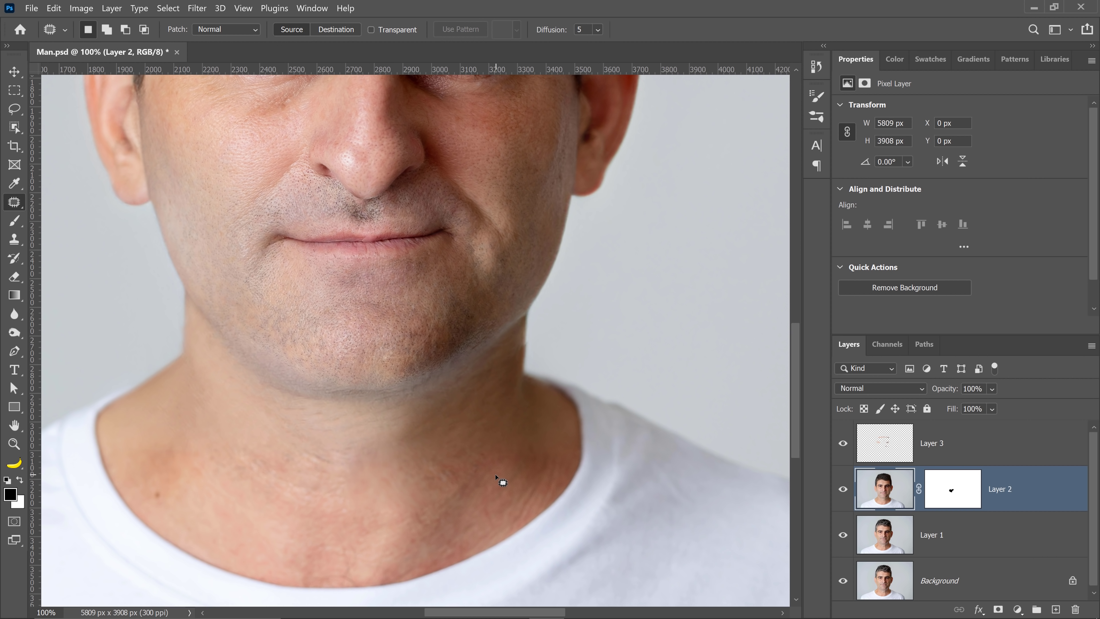
# Fit the image on screen, select Layer 3, and stamp all visible layers into a new Layer 4.
pyautogui.doubleClick(15, 425)
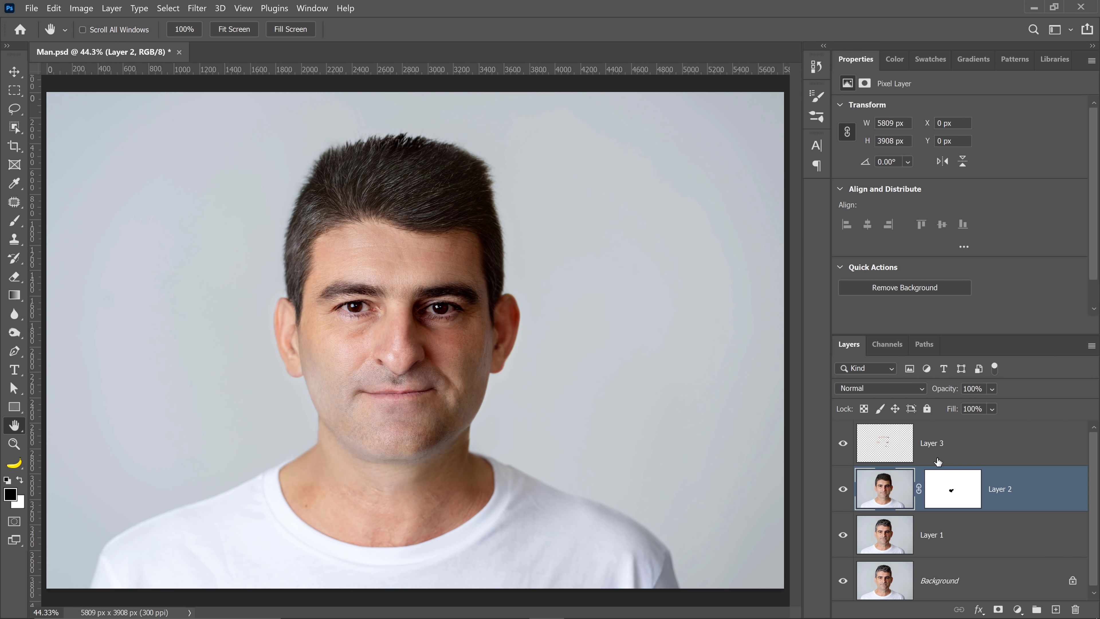
pyautogui.click(978, 458)
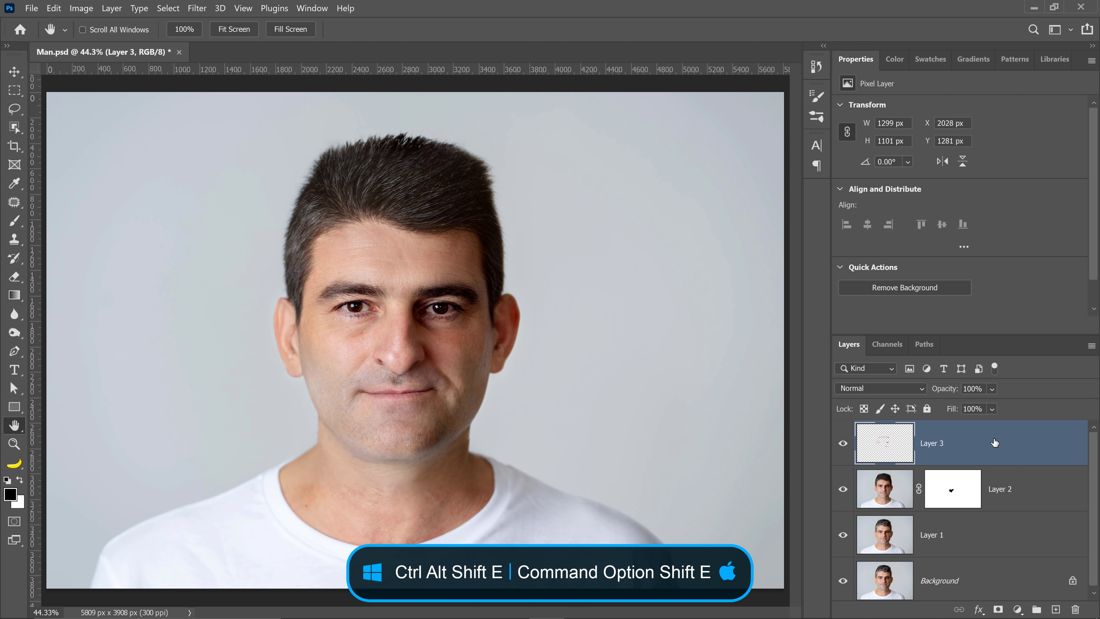
pyautogui.hotkey('ctrl', 'alt', 'shift', 'e')
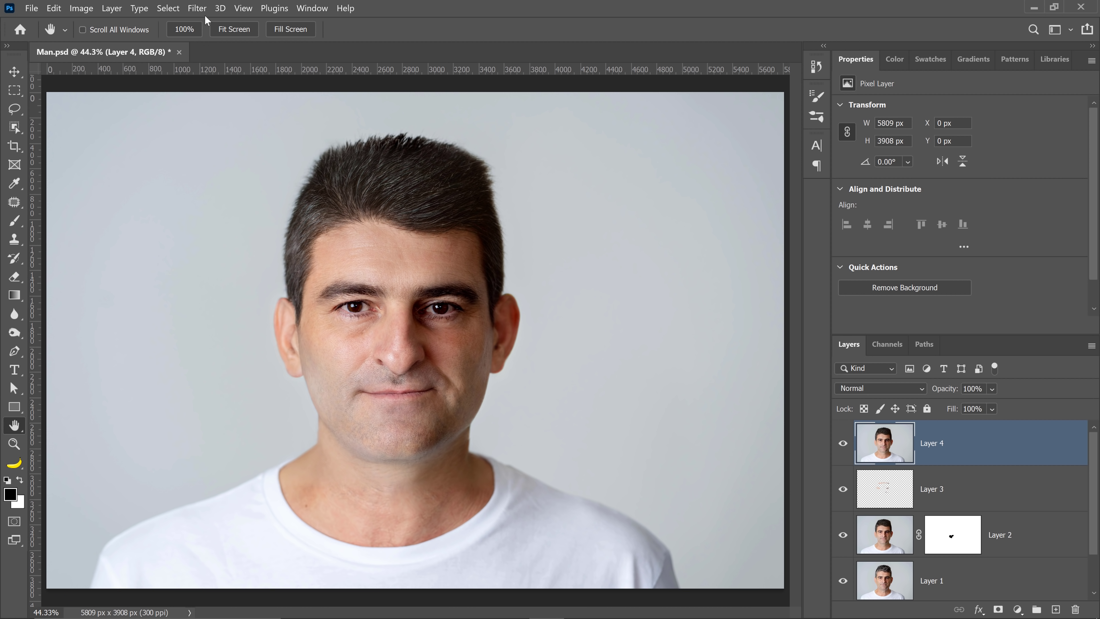
# Apply Neural Filters Skin Smoothing with Blur 0, output directly onto the current layer.
pyautogui.click(197, 8)
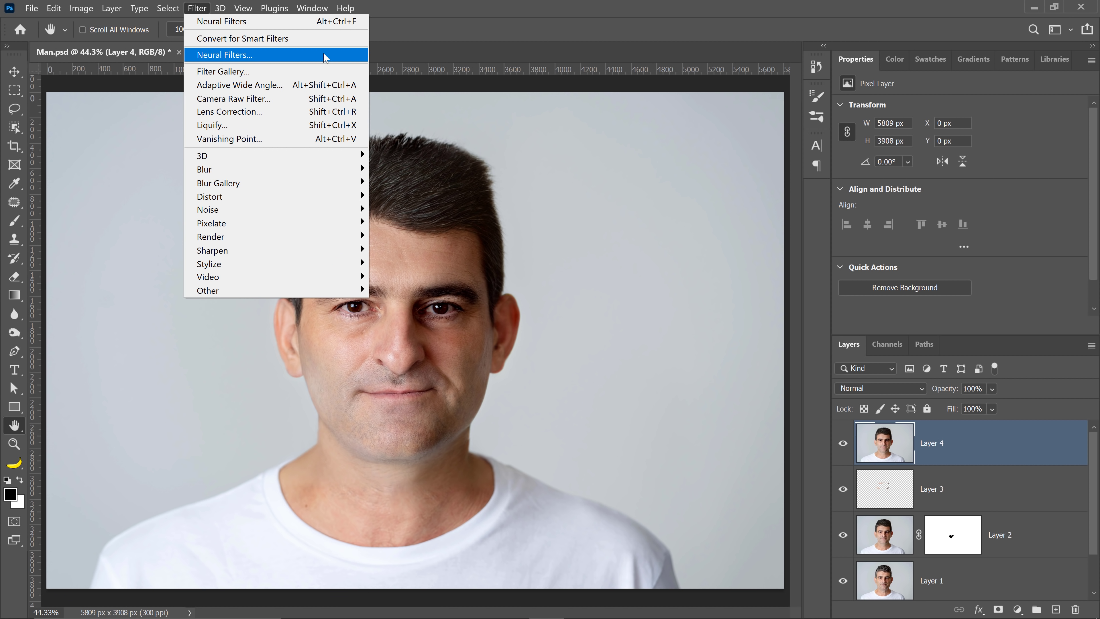
pyautogui.click(326, 57)
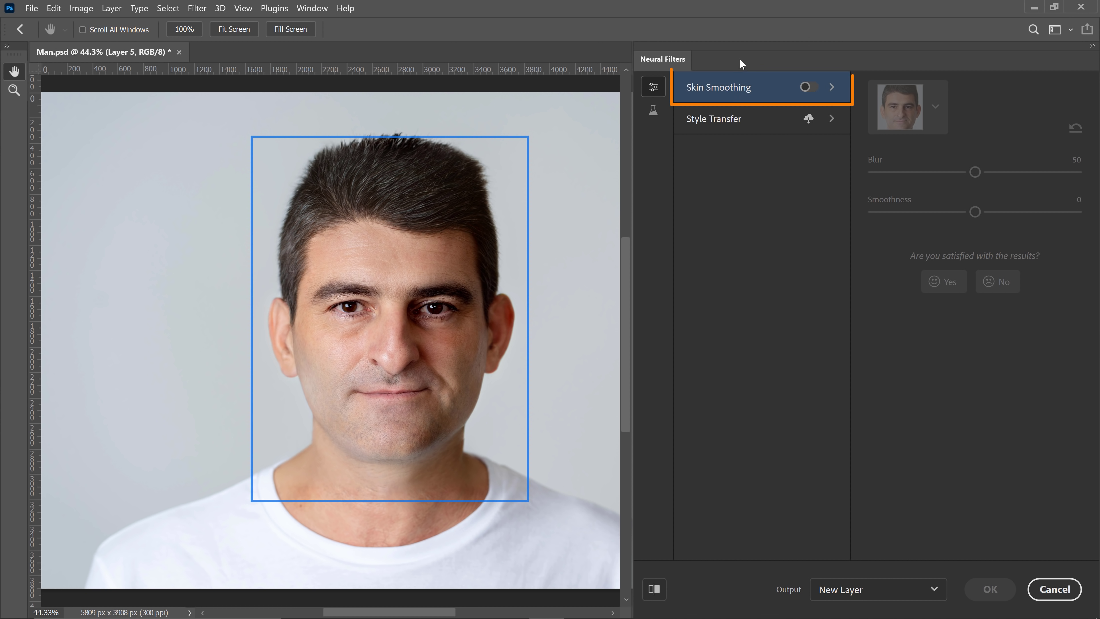
pyautogui.click(811, 86)
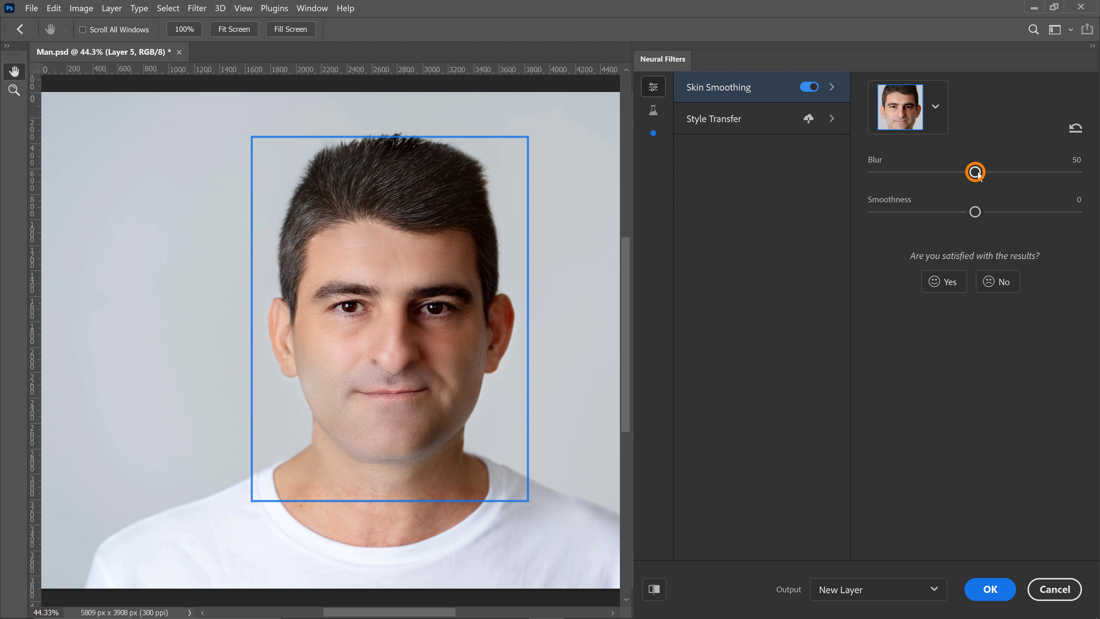
pyautogui.moveTo(975, 172); pyautogui.dragTo(853, 170)
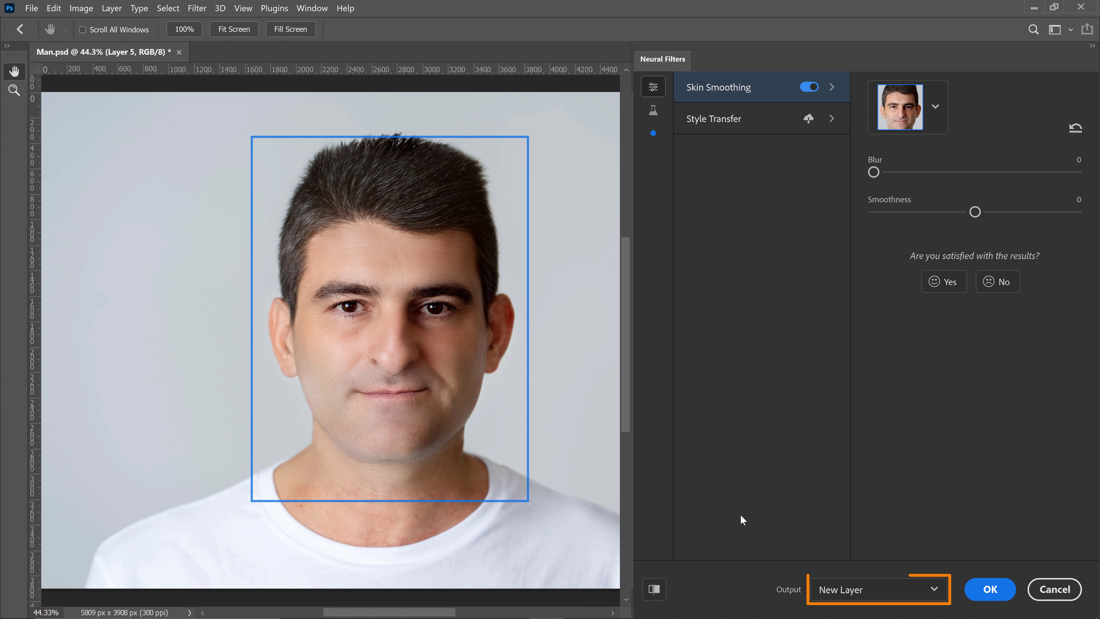
pyautogui.click(841, 589)
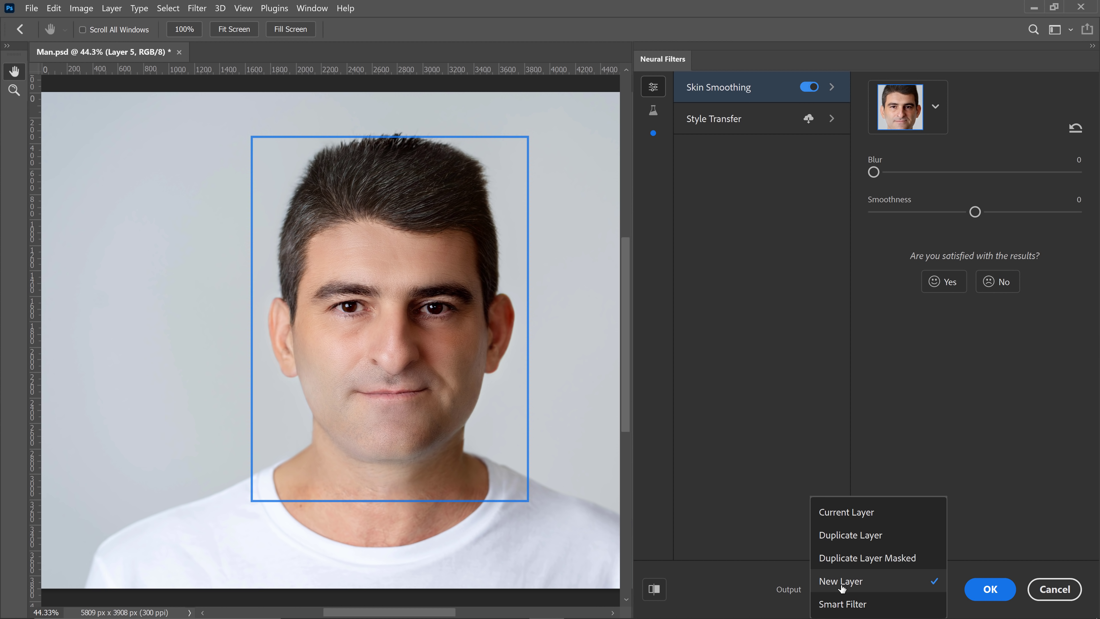
pyautogui.click(846, 512)
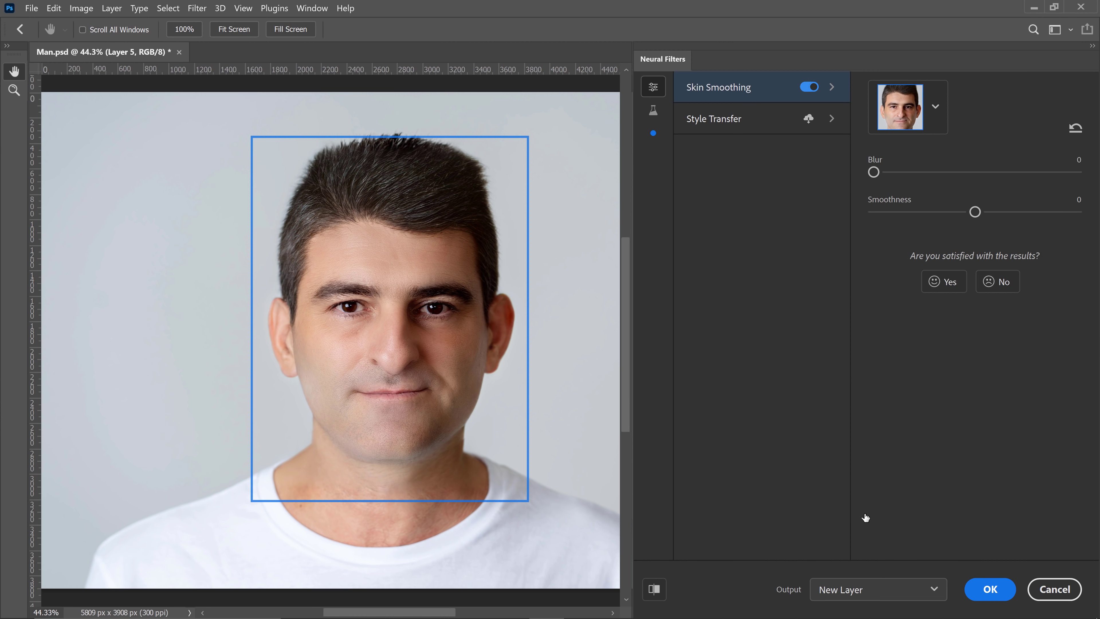
pyautogui.click(992, 589)
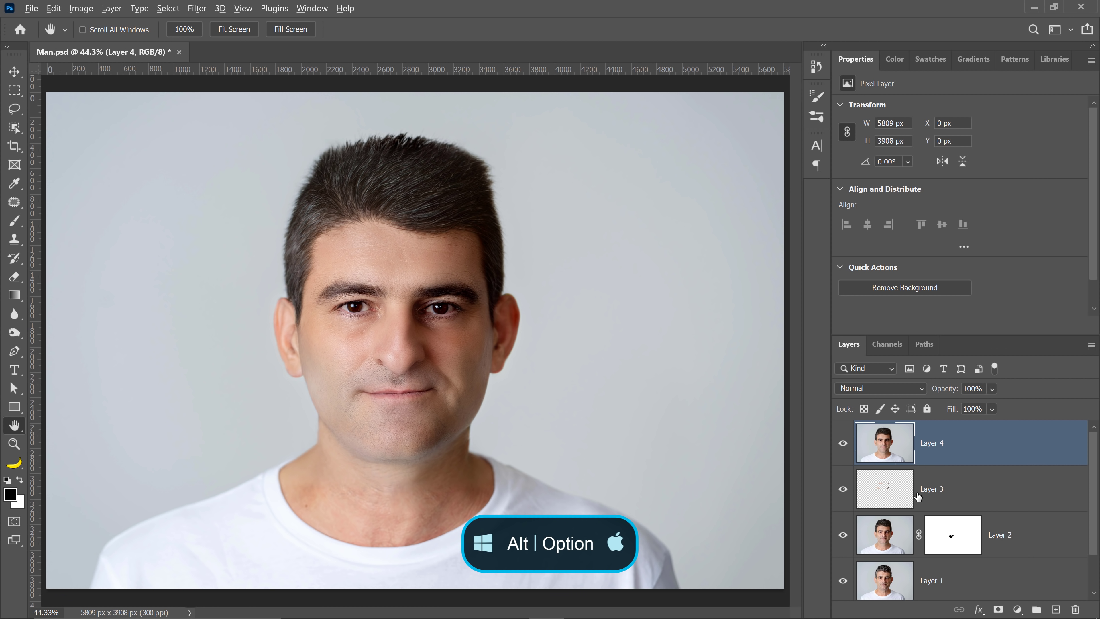
# Give Layer 4 a black hide-all mask and brush white over the face to reveal the smoothing.
pyautogui.keyDown('alt'); pyautogui.click(998, 611); pyautogui.keyUp('alt')
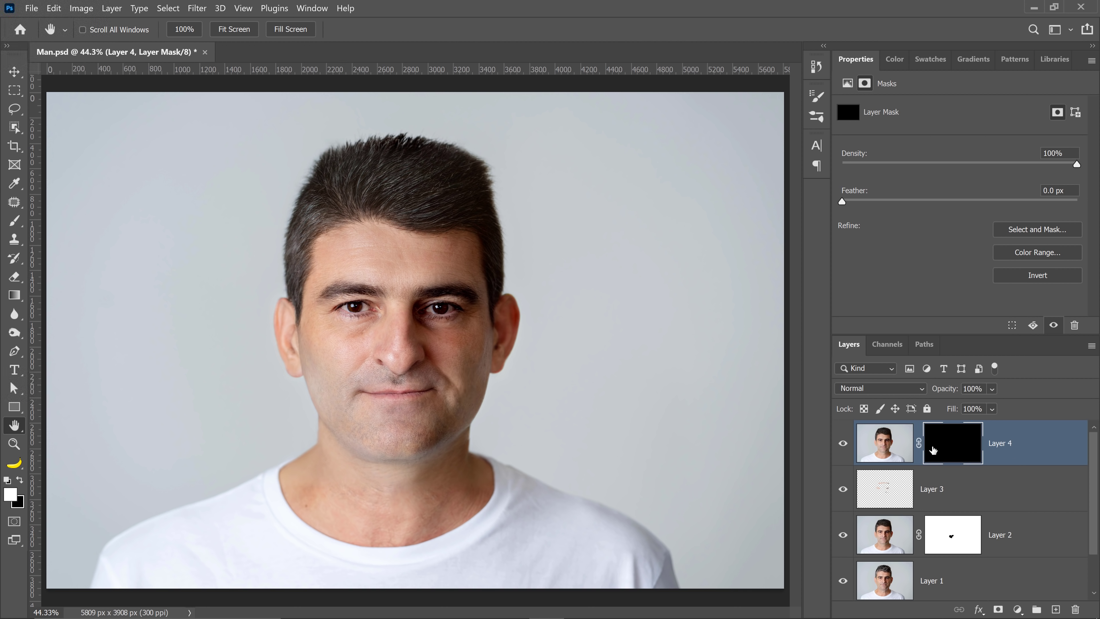
pyautogui.click(12, 224)
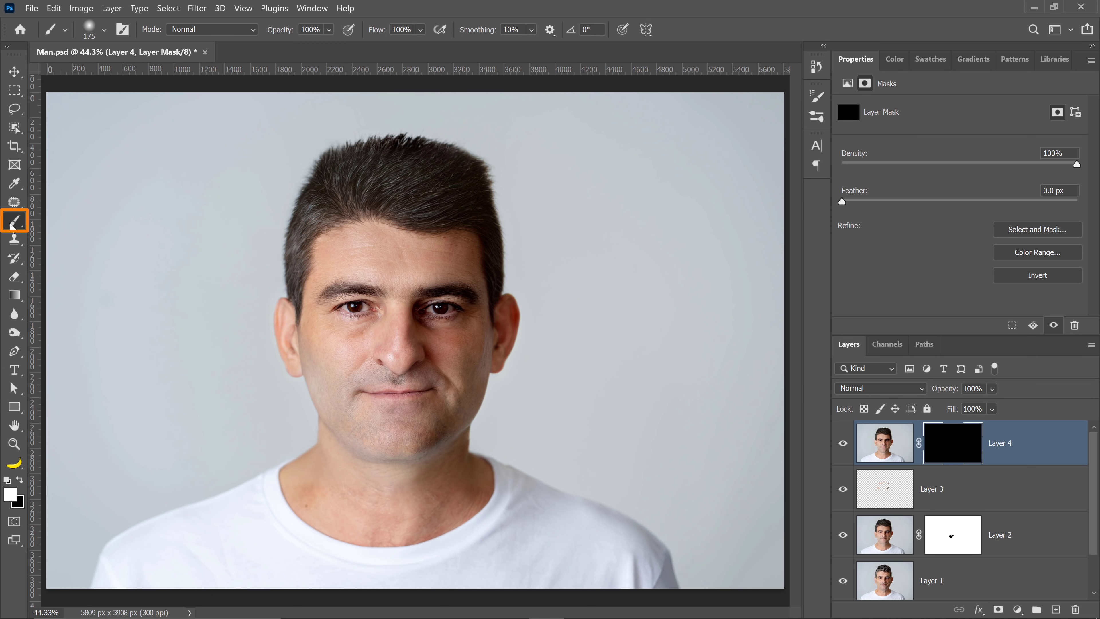
pyautogui.rightClick(12, 224)
pyautogui.click(55, 219)
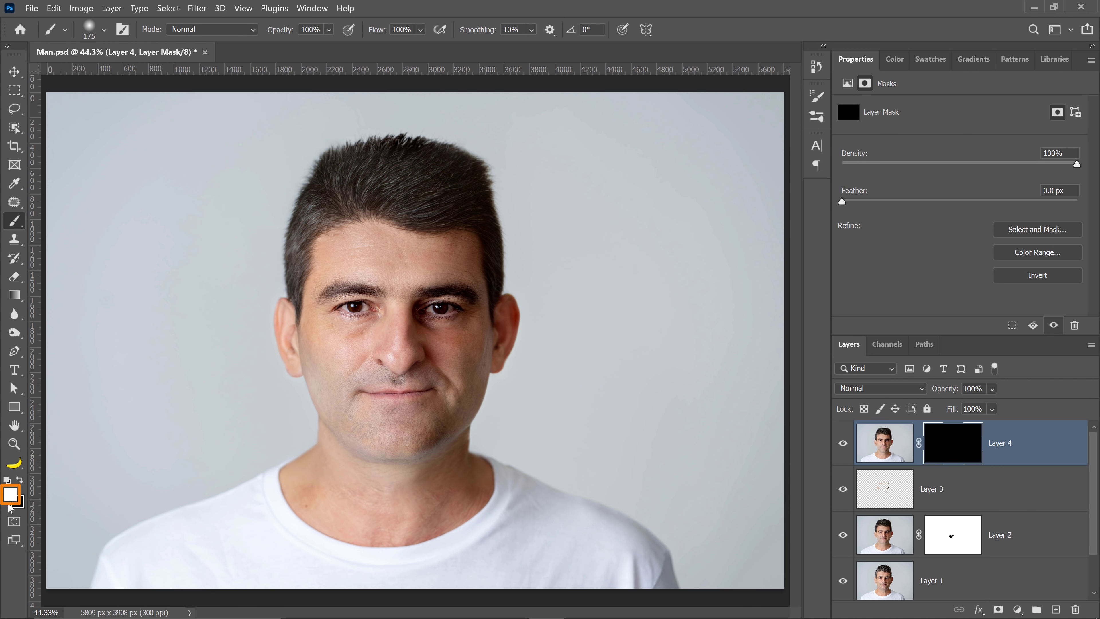
pyautogui.moveTo(333, 262)
pyautogui.mouseDown()
pyautogui.moveTo(374, 265)
pyautogui.moveTo(385, 250)
pyautogui.moveTo(468, 255)
pyautogui.mouseUp()
# Show Layer 4, select Layers 4 through 1, and convert them into one smart object.
pyautogui.click(843, 451)
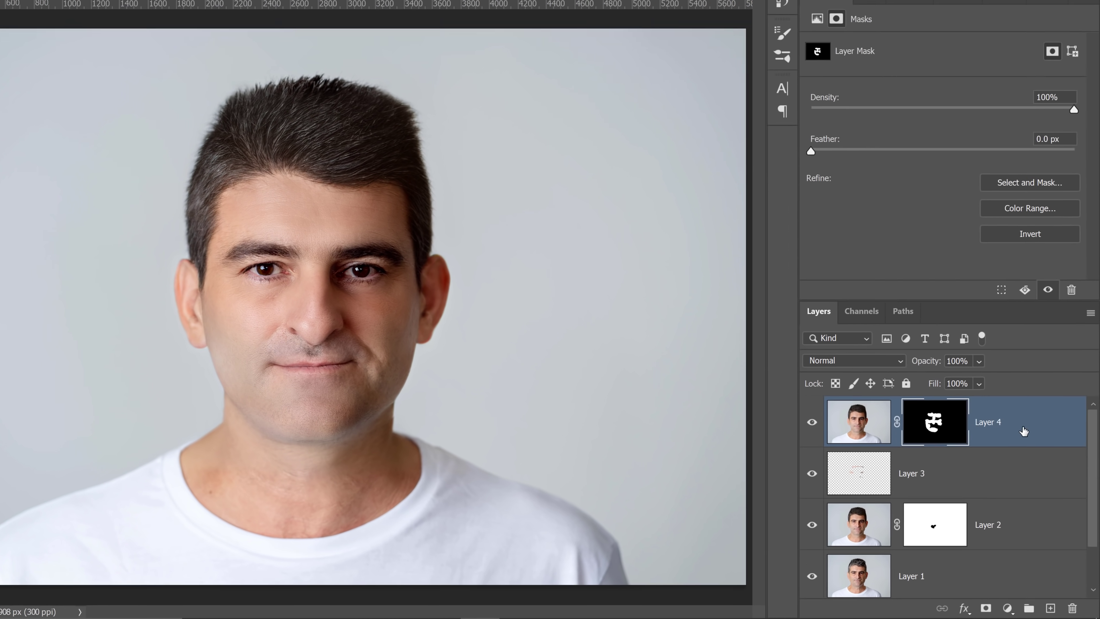
pyautogui.press('Delete')
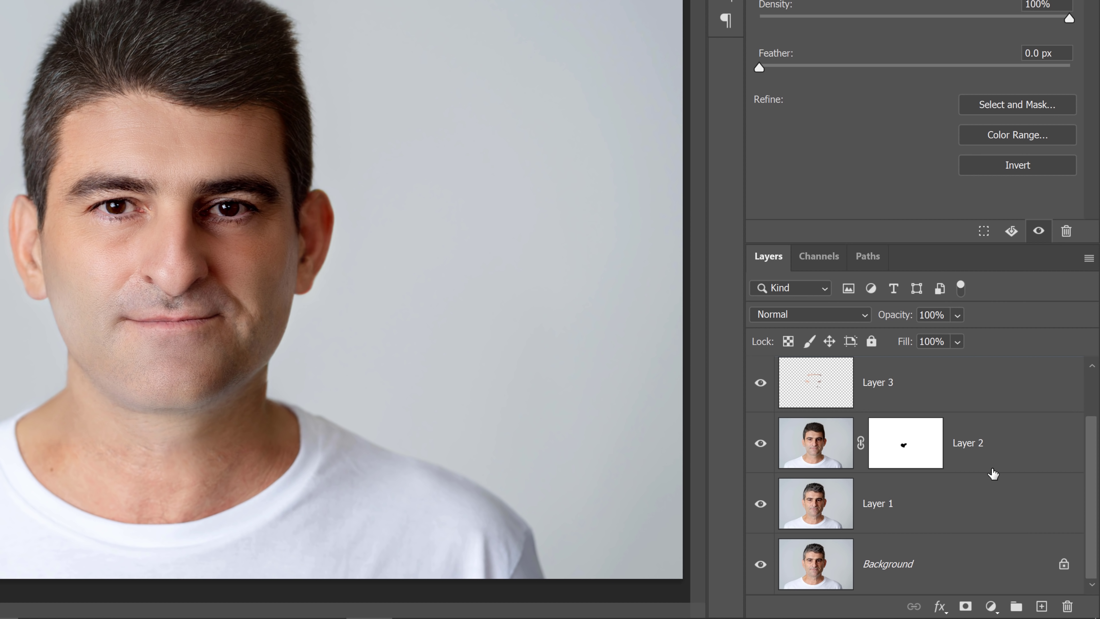
pyautogui.keyDown('shift'); pyautogui.click(983, 518); pyautogui.keyUp('shift')
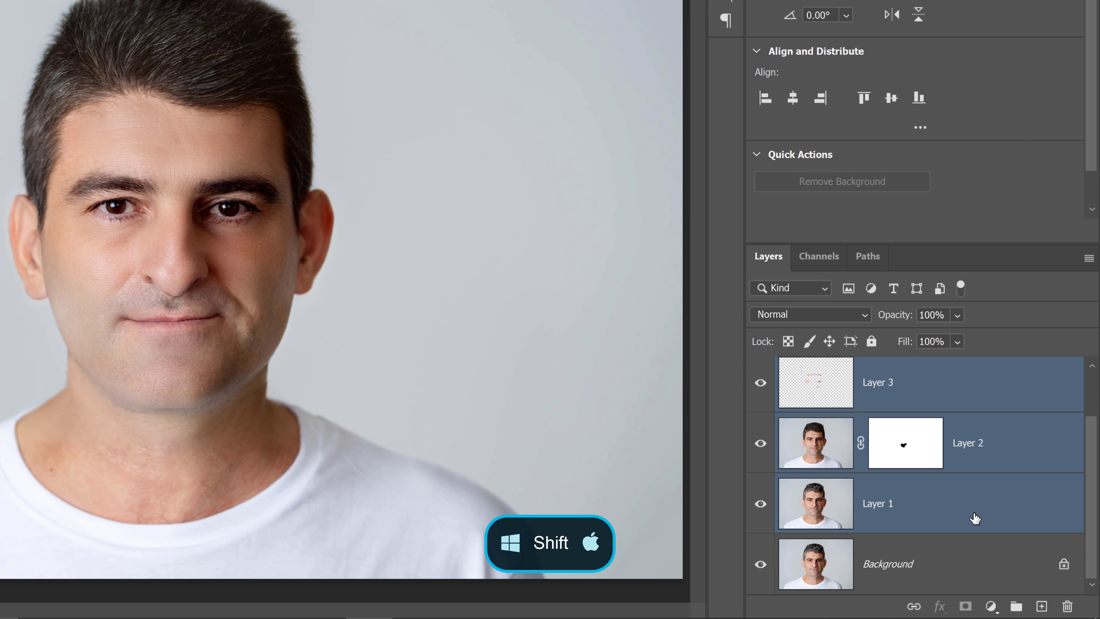
pyautogui.rightClick(975, 518)
pyautogui.click(845, 76)
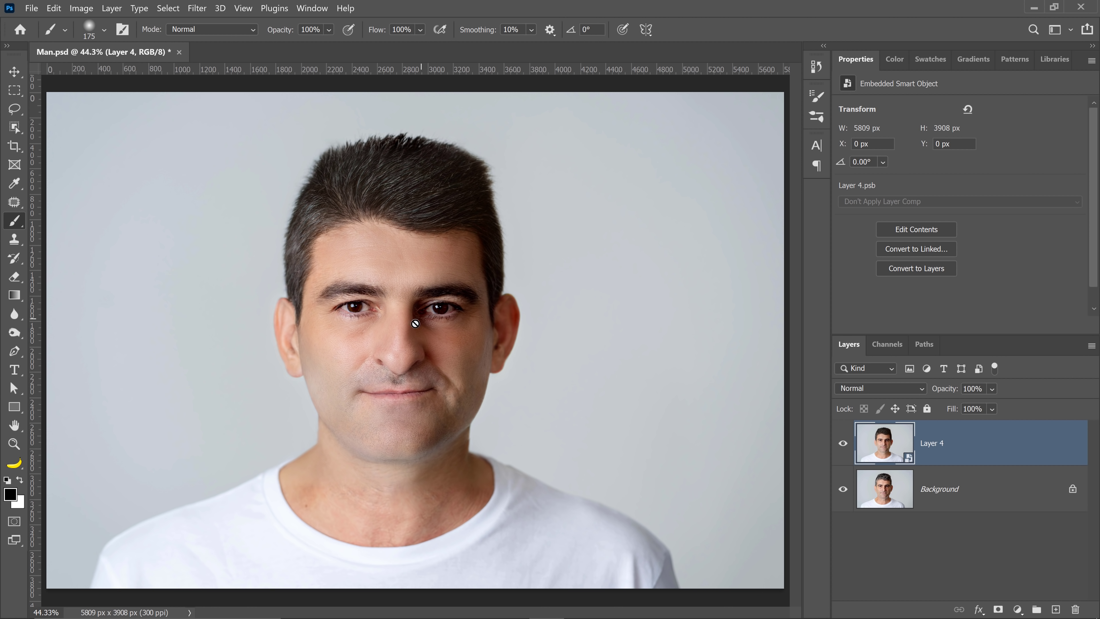
# In Liquify's Face Tool, narrow the jawline and face width, raise the chin, and shrink the forehead.
pyautogui.click(197, 10)
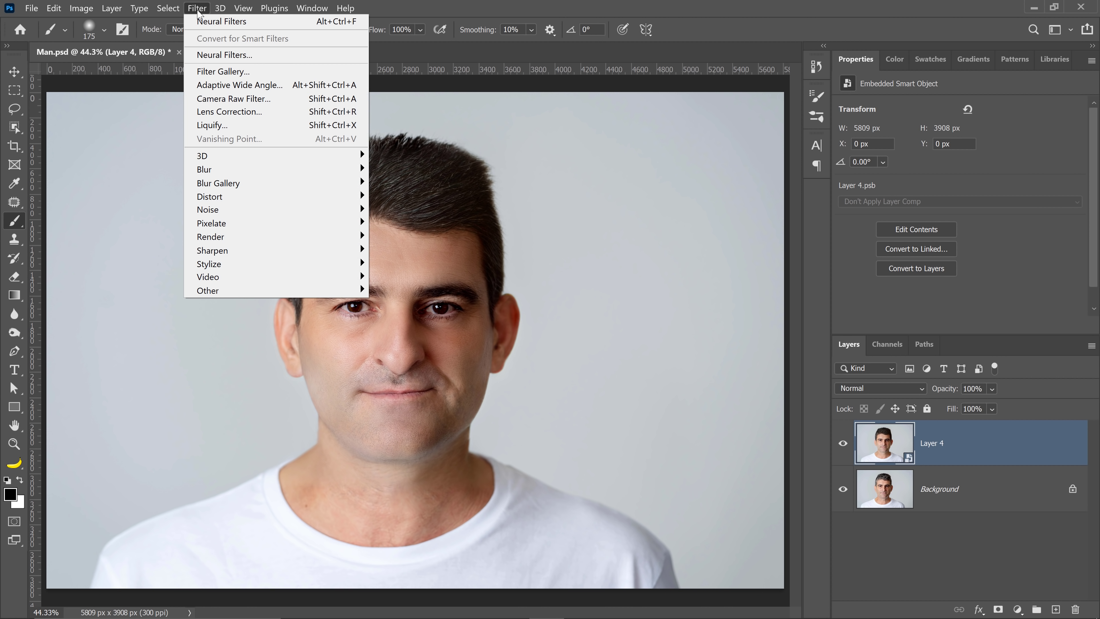
pyautogui.click(220, 125)
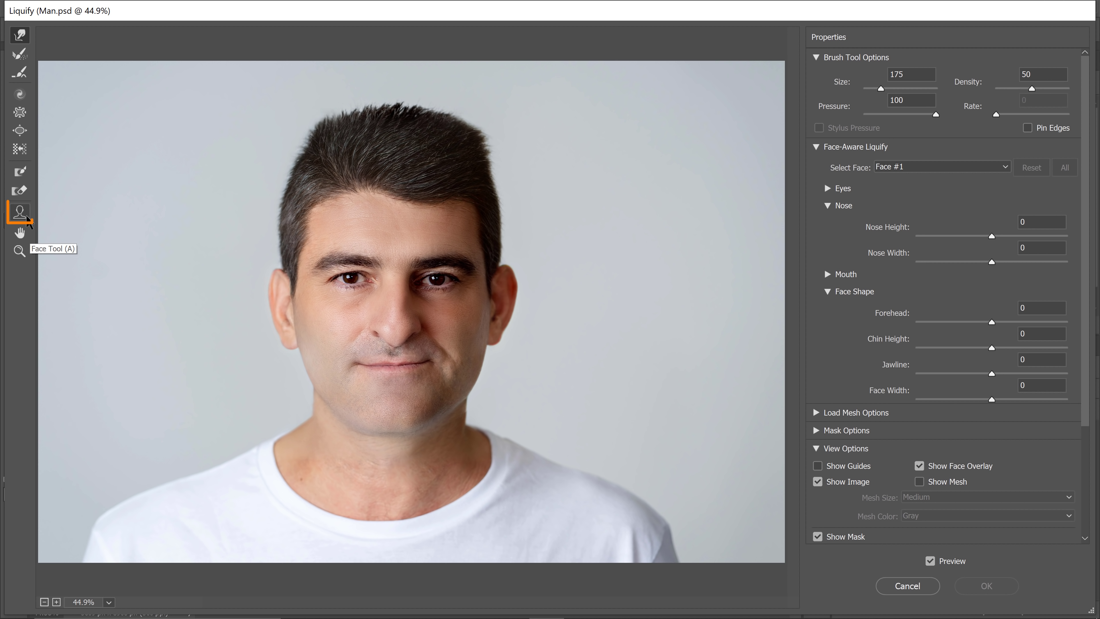
pyautogui.click(25, 216)
pyautogui.moveTo(315, 381)
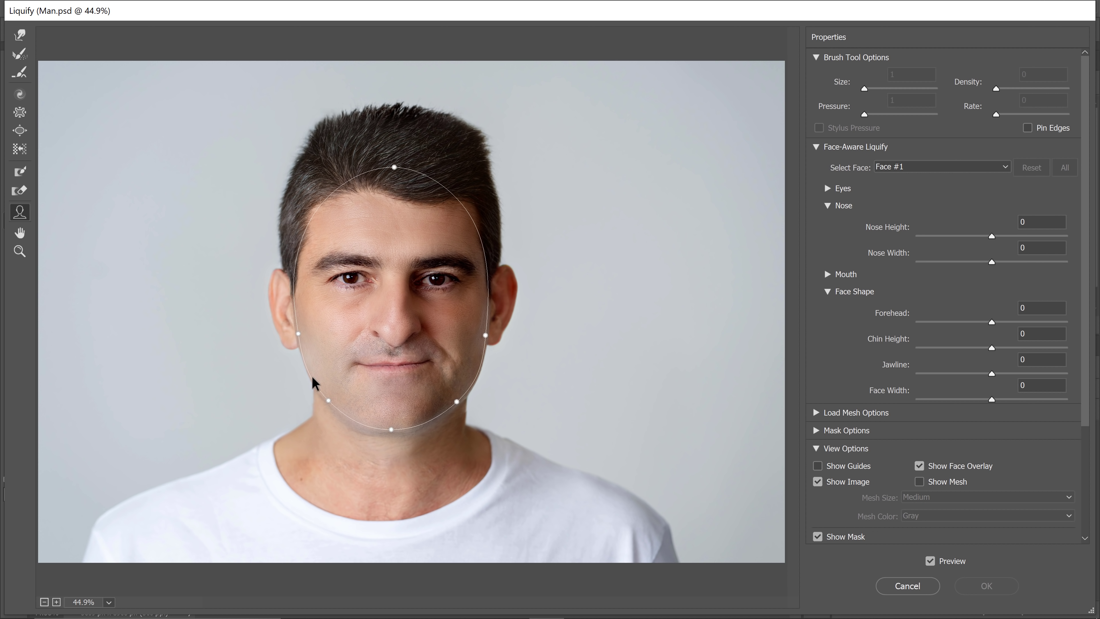
pyautogui.moveTo(326, 400); pyautogui.dragTo(331, 397)
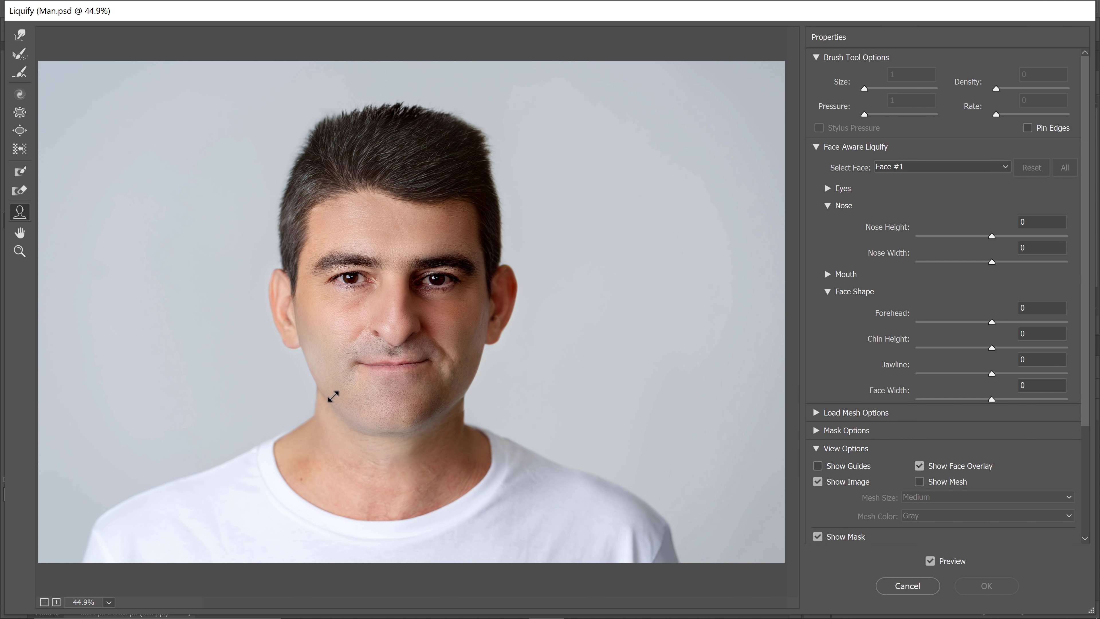
pyautogui.moveTo(312, 335); pyautogui.dragTo(321, 335)
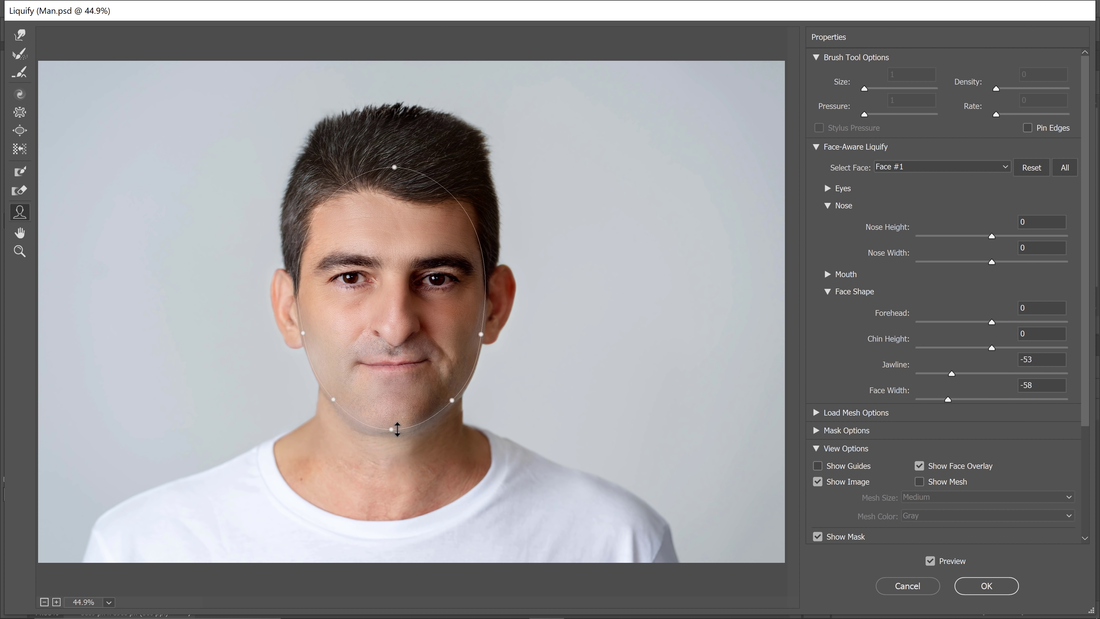
pyautogui.moveTo(388, 422); pyautogui.dragTo(388, 407)
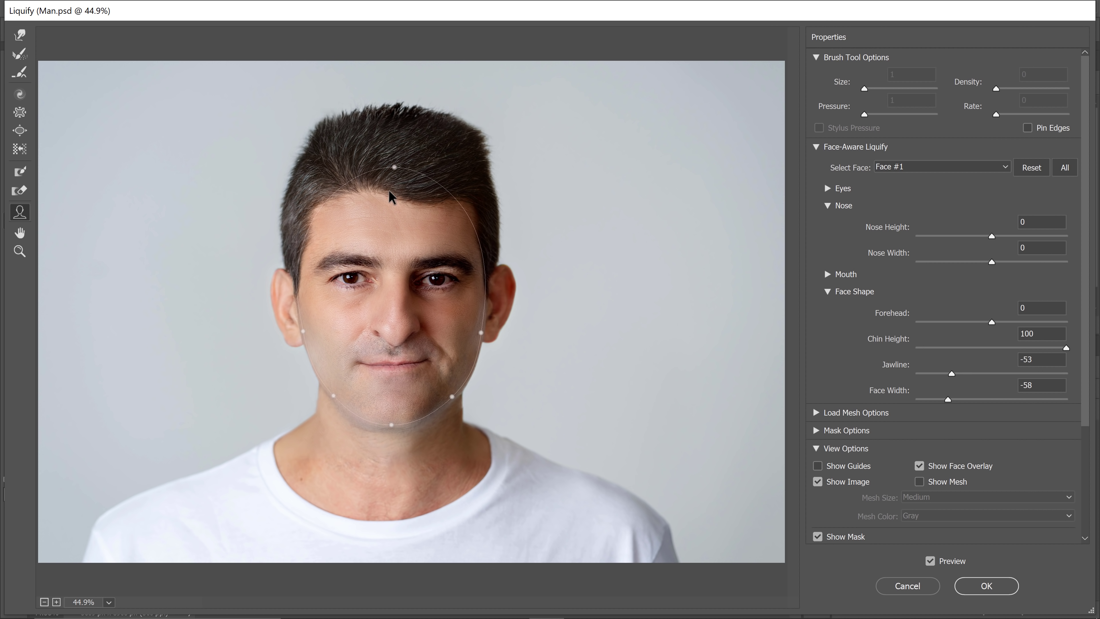
pyautogui.moveTo(395, 175); pyautogui.dragTo(395, 204)
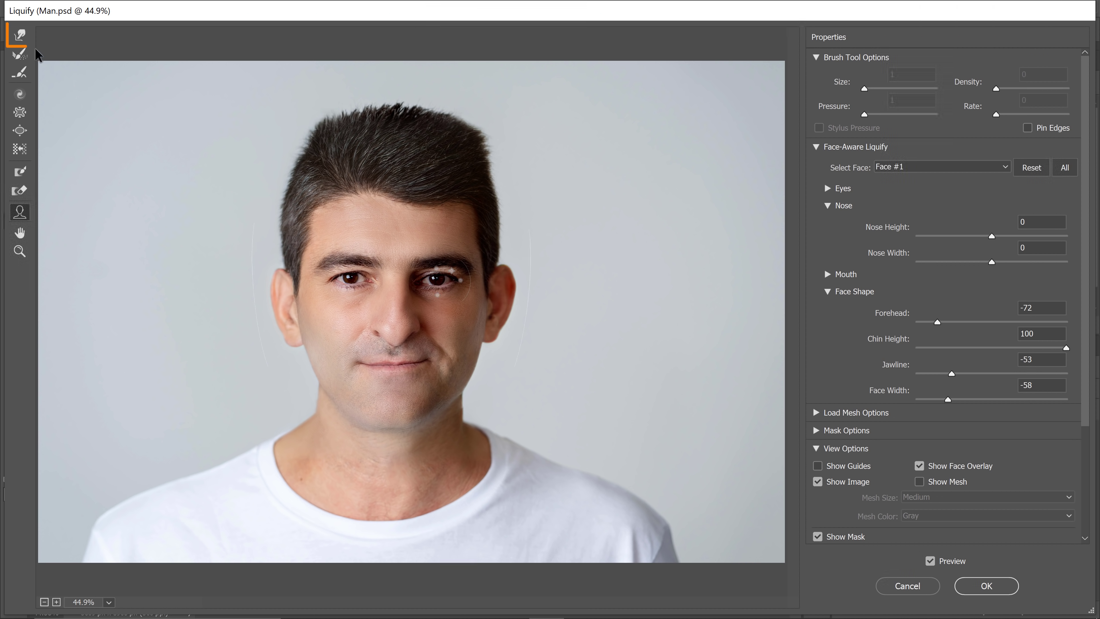
# Set the Forward Warp brush size to 400 and apply the Liquify reshaping.
pyautogui.click(20, 36)
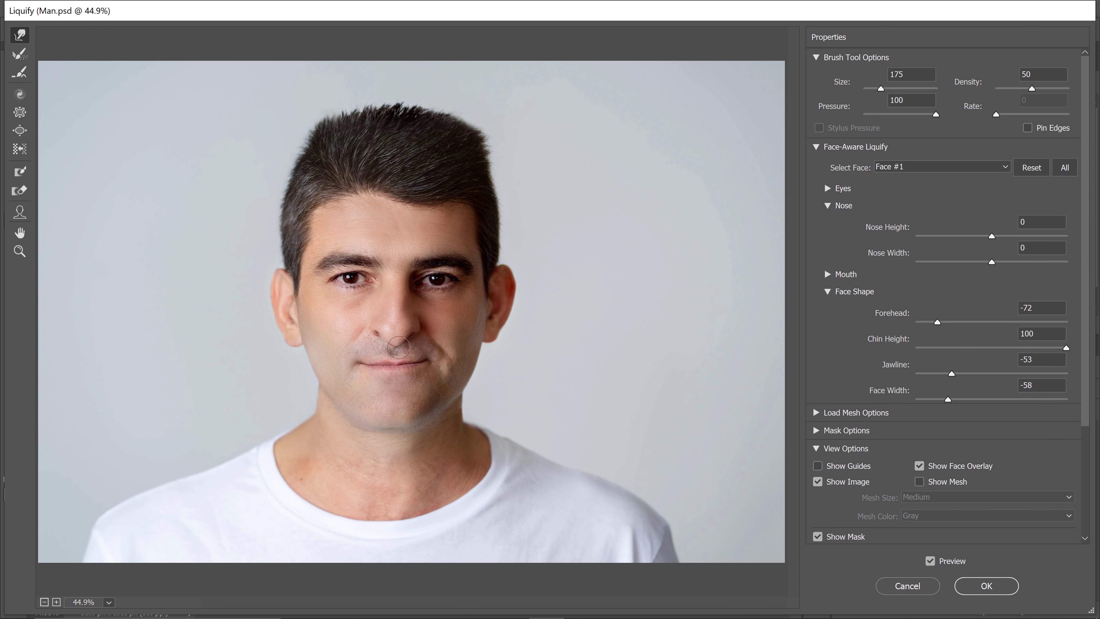
pyautogui.press(']')
pyautogui.press(']')
pyautogui.press(']')
pyautogui.press(']')
pyautogui.press('[')
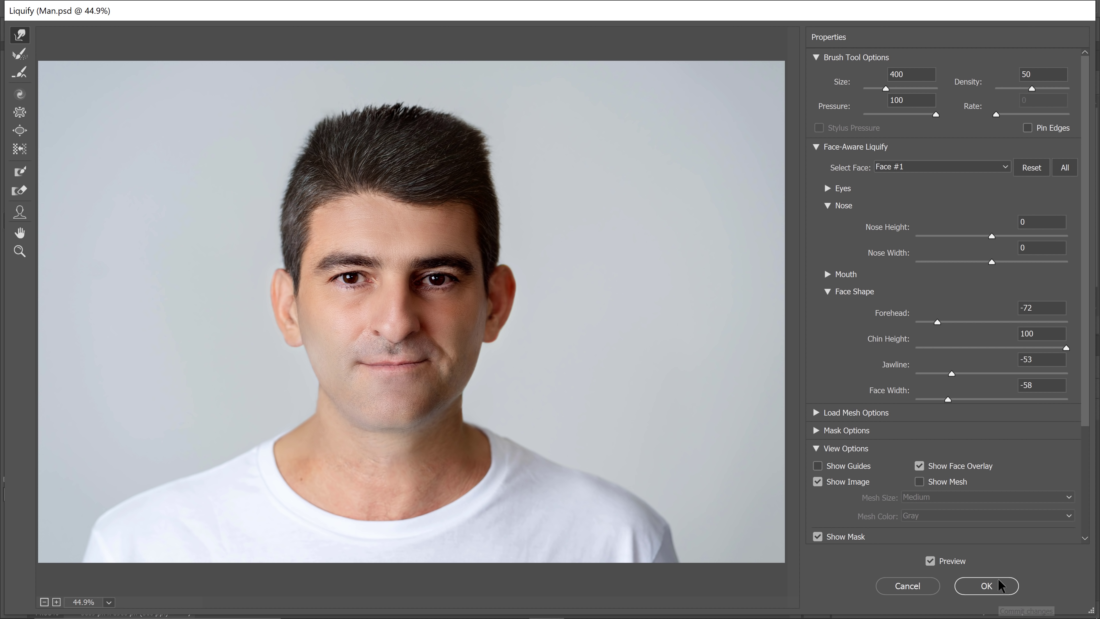
pyautogui.click(1000, 585)
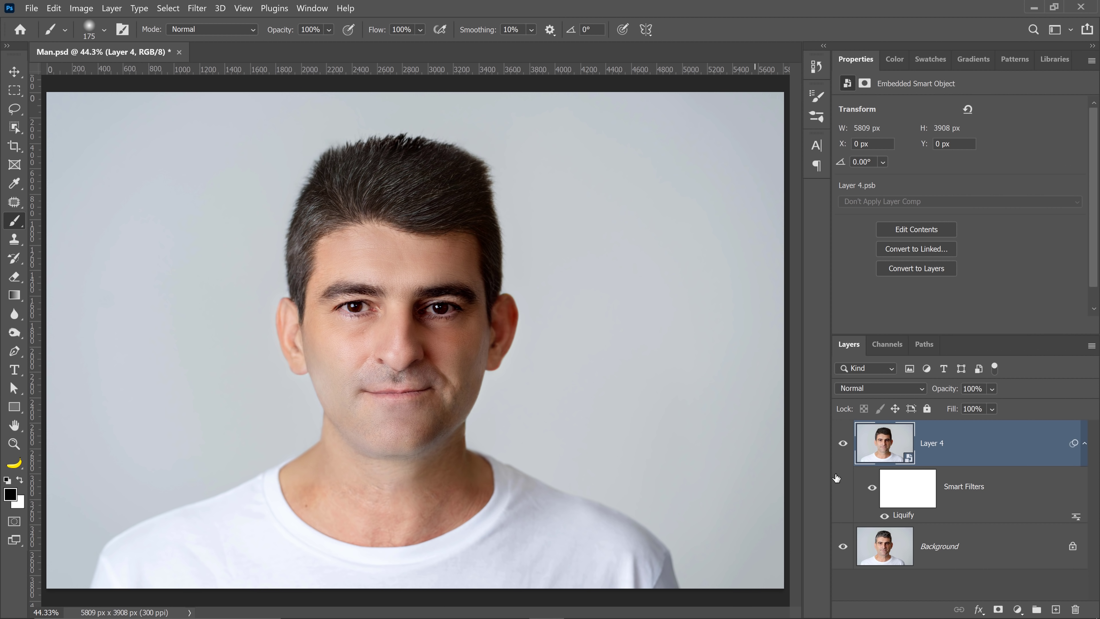
# In the Camera Raw Filter, set Basic Contrast to +11 and Shadows to -18.
pyautogui.click(203, 11)
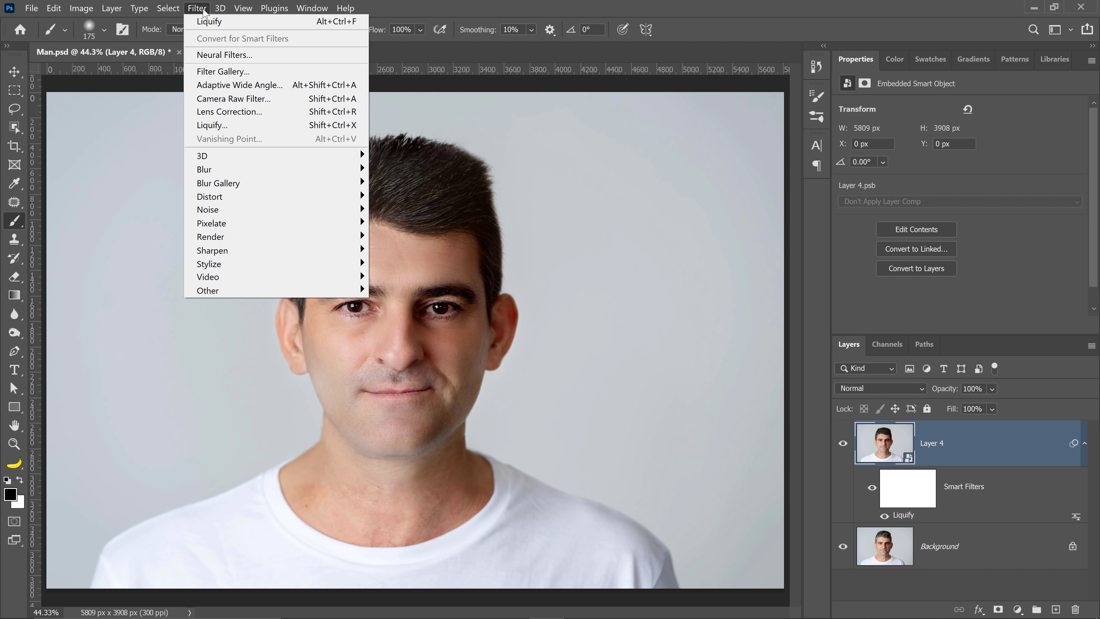
pyautogui.click(233, 103)
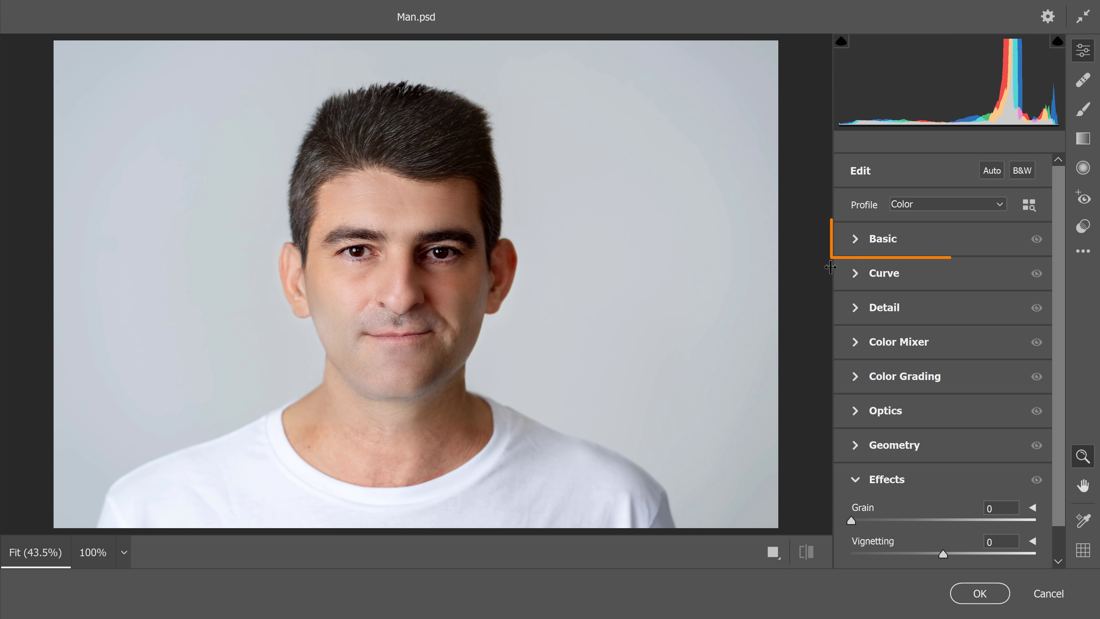
pyautogui.click(856, 243)
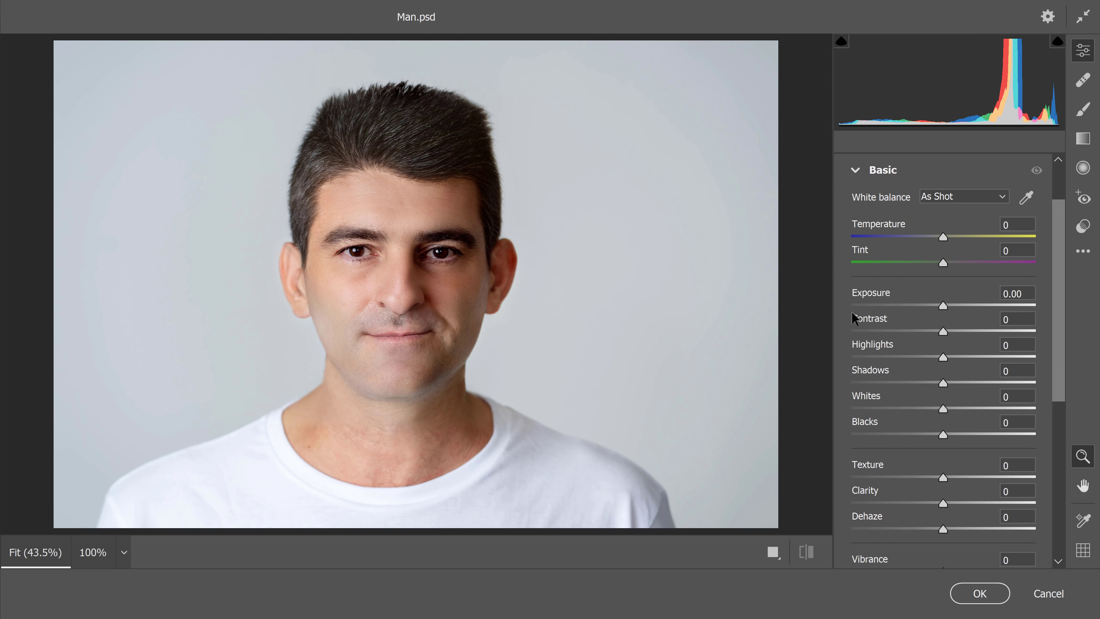
pyautogui.moveTo(943, 331); pyautogui.dragTo(953, 332)
pyautogui.moveTo(943, 383); pyautogui.dragTo(927, 383)
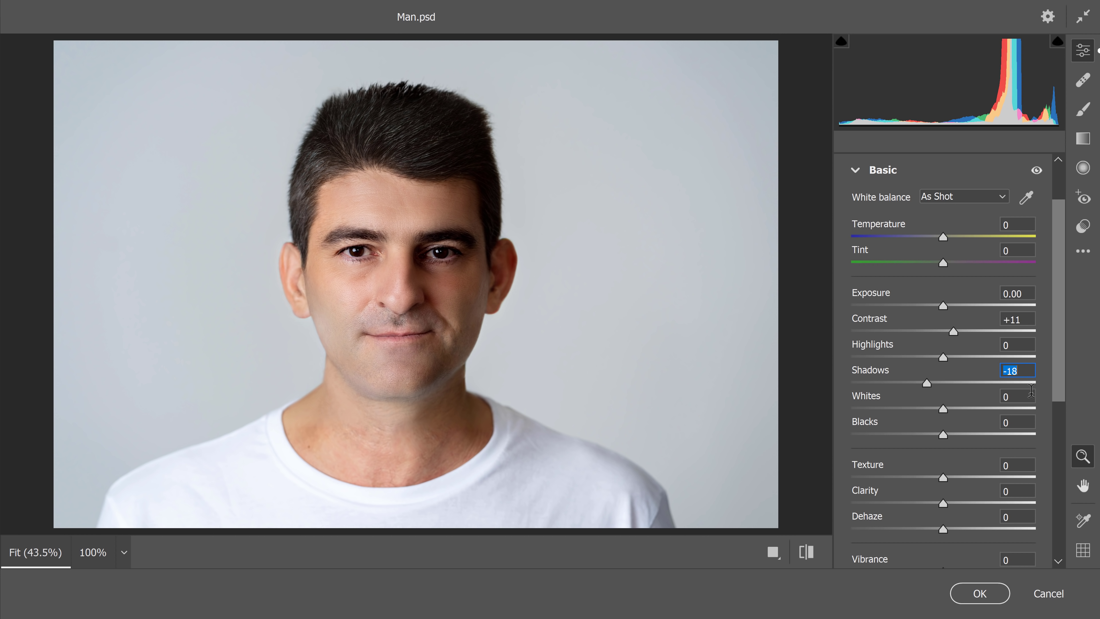
# Set Detail Sharpening to 32 and Effects Grain to 13, then apply the filter.
pyautogui.moveTo(1057, 368); pyautogui.dragTo(1051, 488)
pyautogui.scroll(-3, 867, 368)
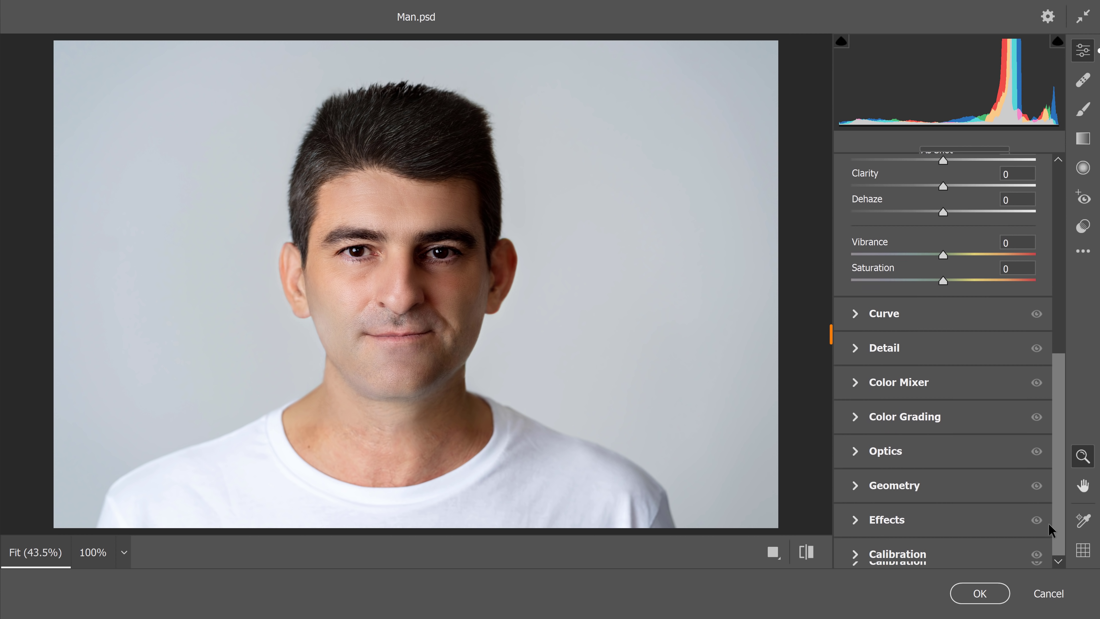
pyautogui.click(865, 346)
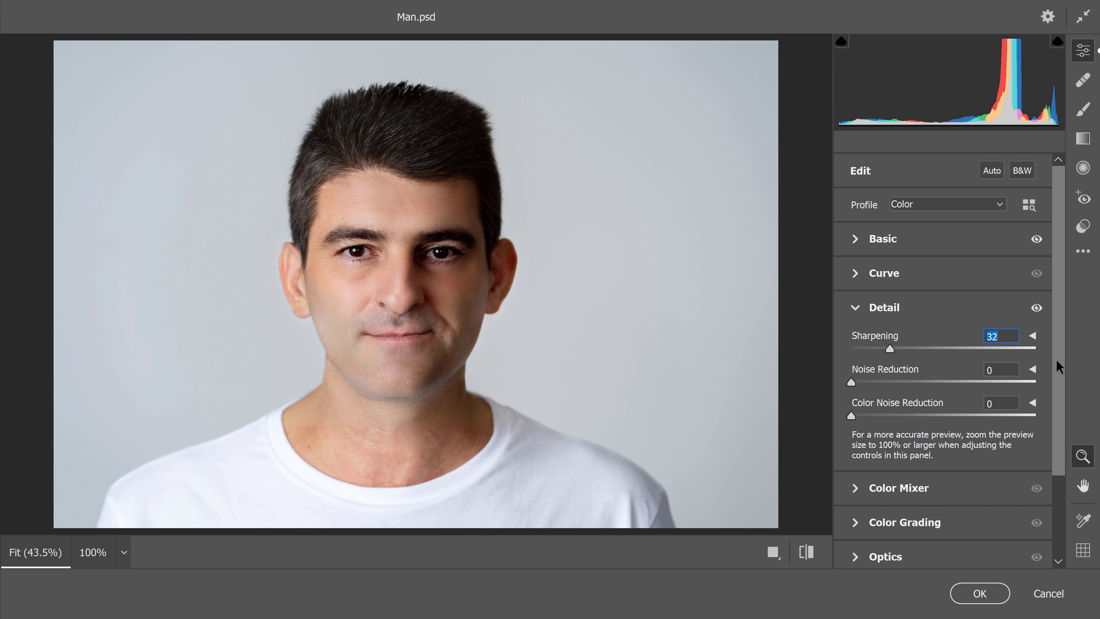
pyautogui.moveTo(1056, 358); pyautogui.dragTo(1063, 449)
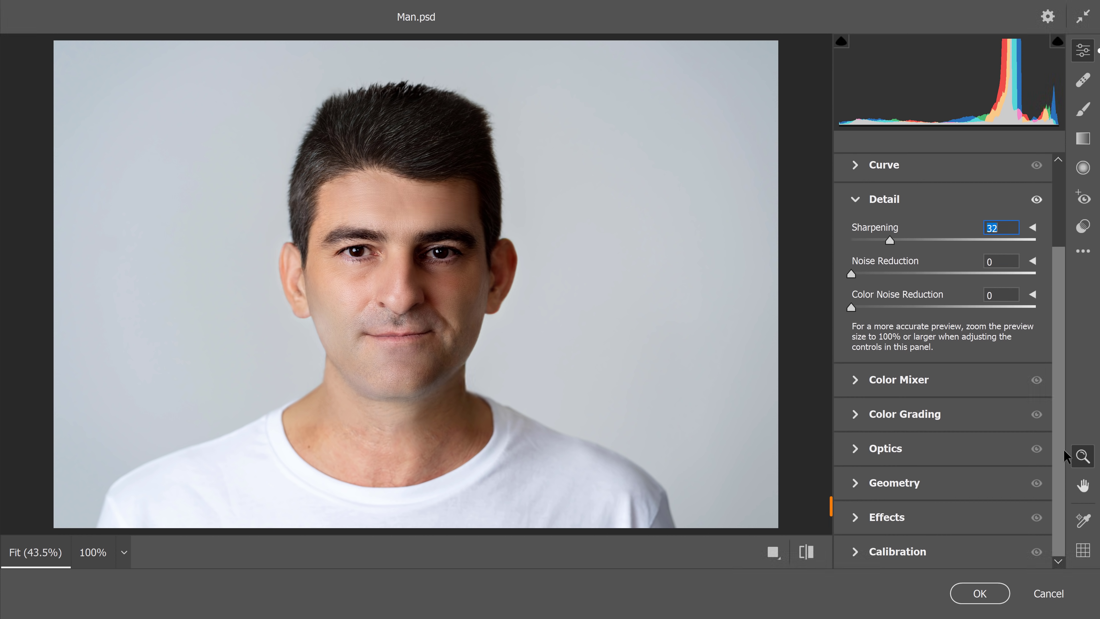
pyautogui.click(857, 517)
pyautogui.moveTo(851, 521); pyautogui.dragTo(866, 523)
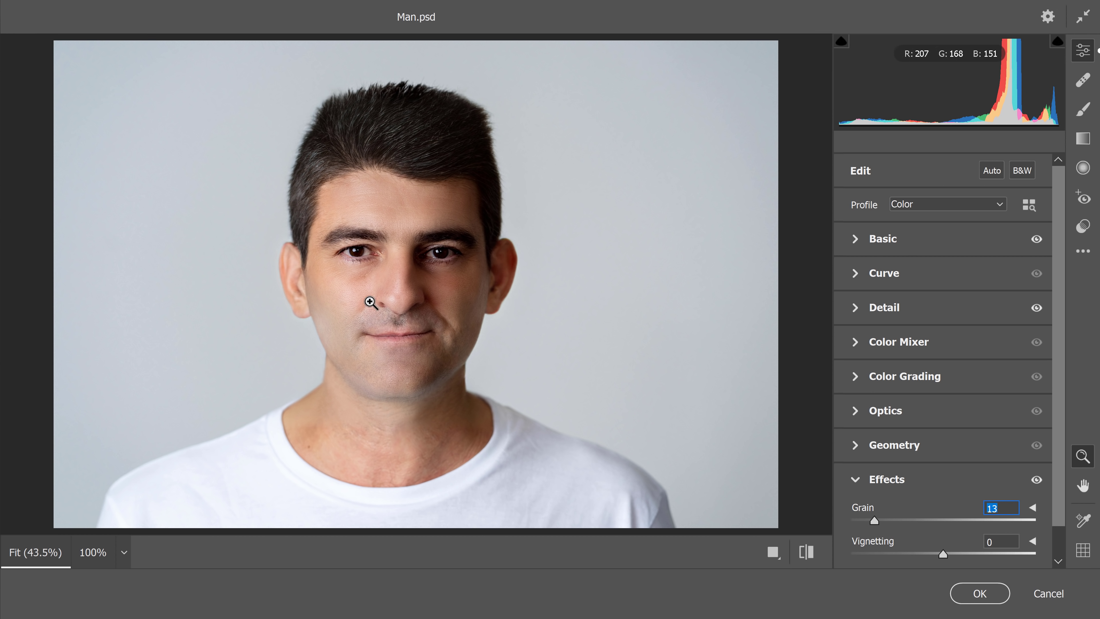
pyautogui.click(992, 597)
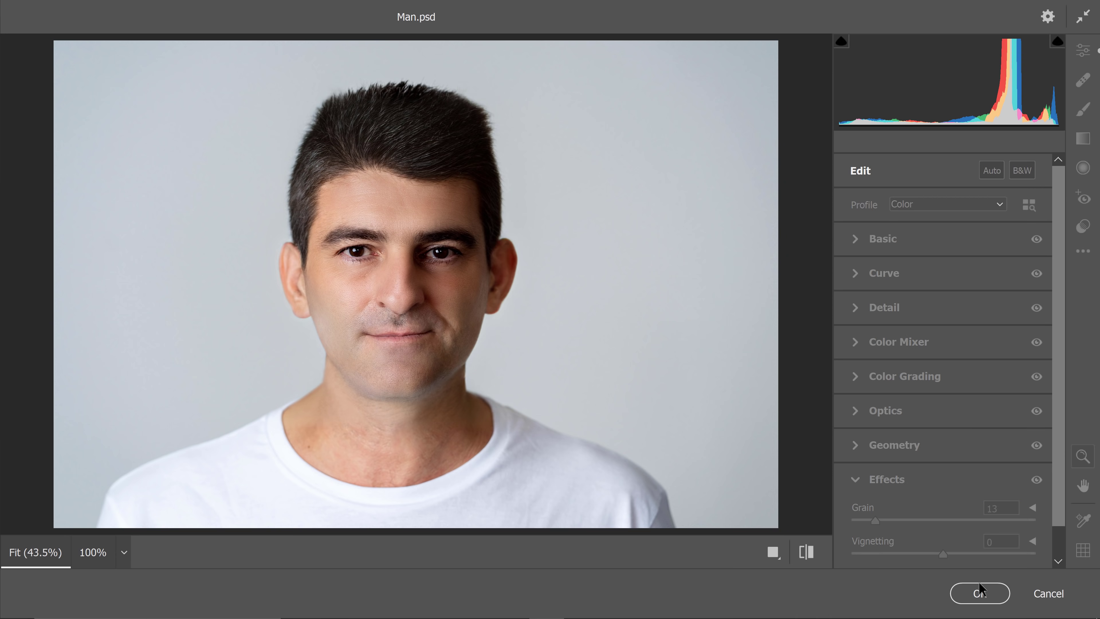